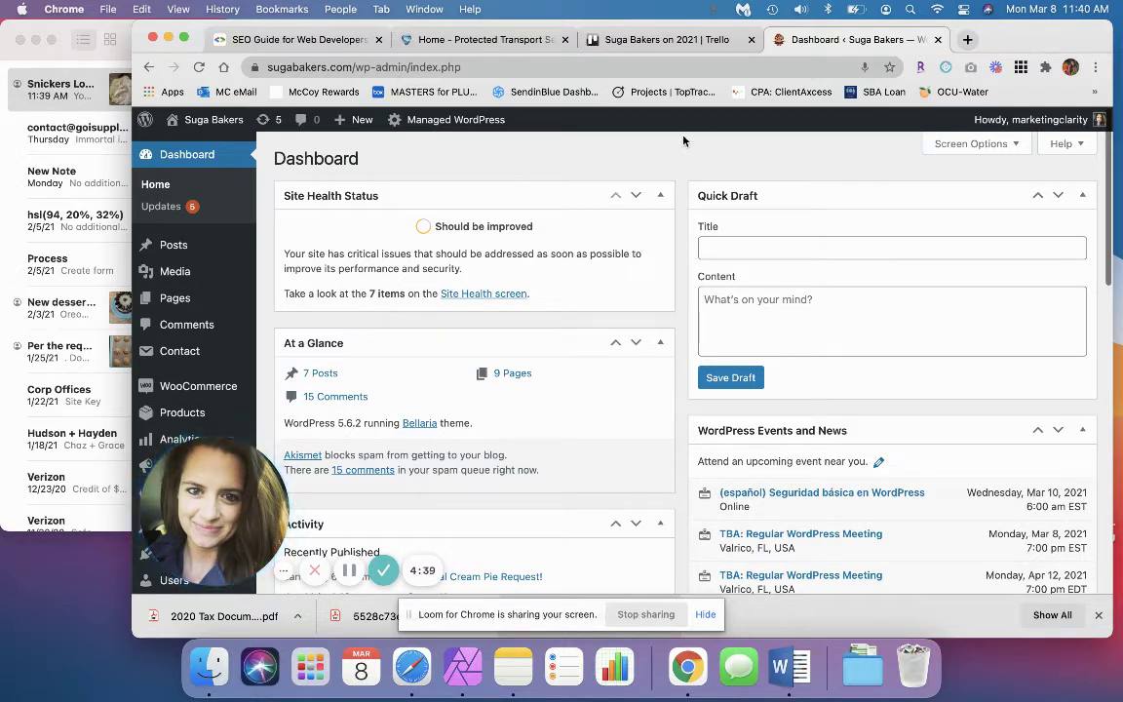
Start a new blank post via Posts > Add New and bring the recipe note alongside.
{"action": "mouse_move", "coordinate": [196, 253]}
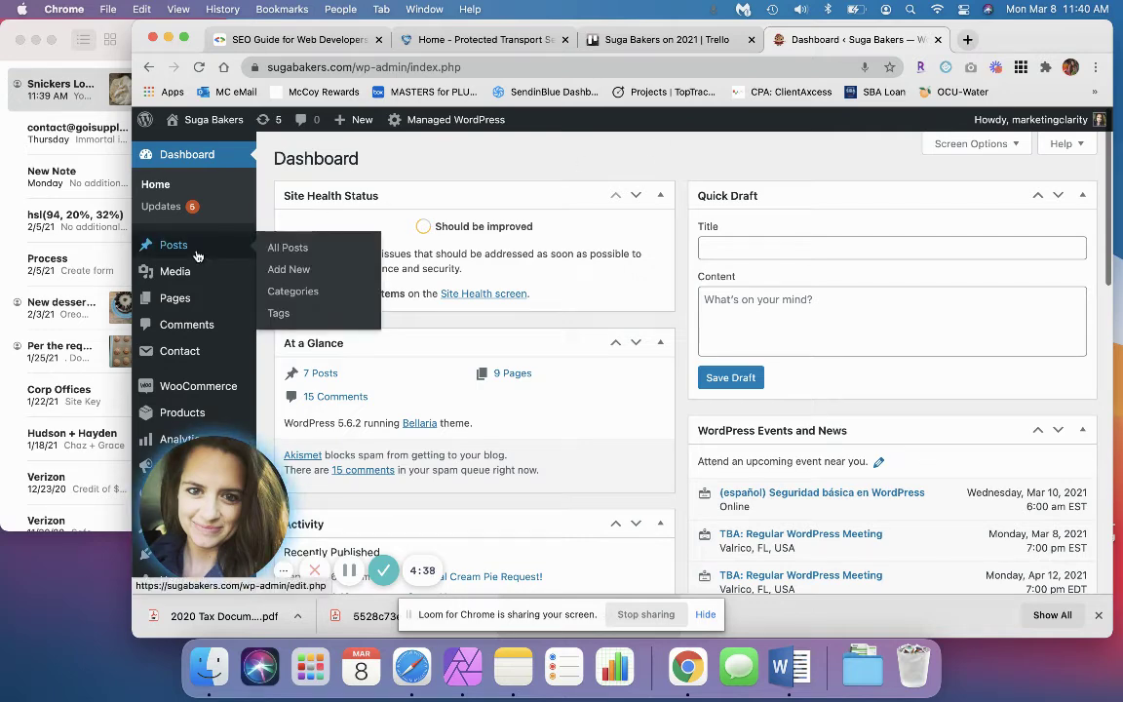
{"action": "left_click", "coordinate": [288, 270]}
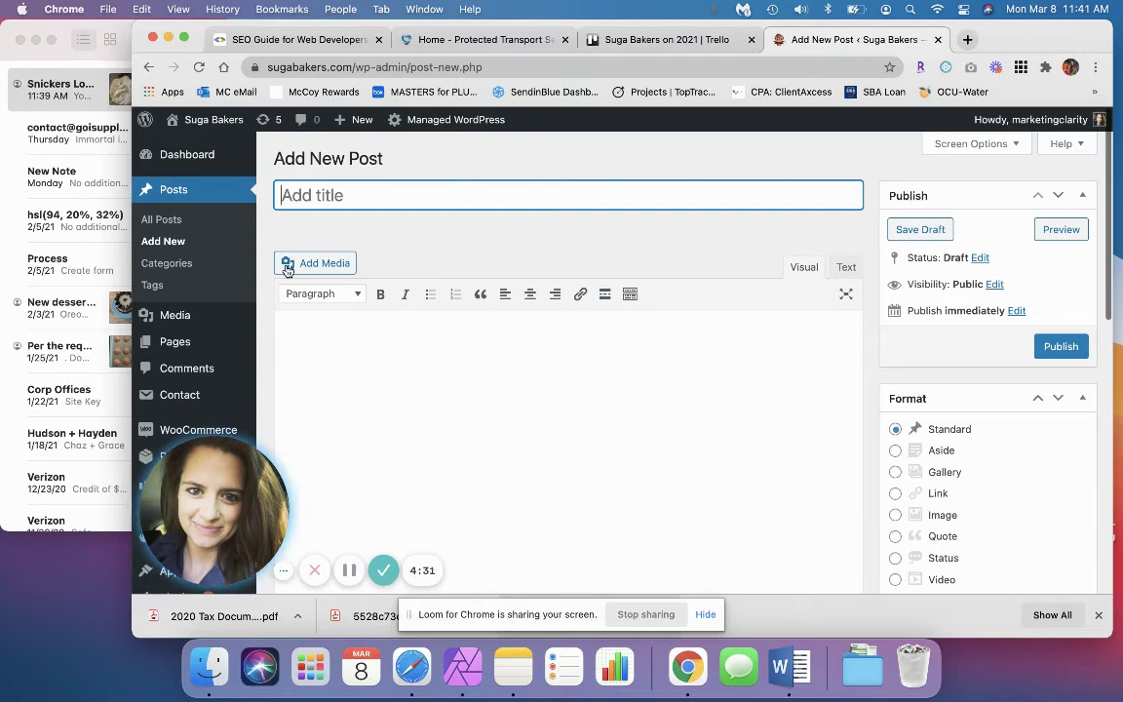
{"action": "left_click", "coordinate": [63, 98]}
{"action": "left_click_drag", "start_coordinate": [240, 50], "coordinate": [89, 30]}
Copy the note's heading 'Snickers Lovers Cake' and paste it as the post title.
{"action": "scroll", "coordinate": [97, 98], "scroll_direction": "up", "scroll_amount": 3}
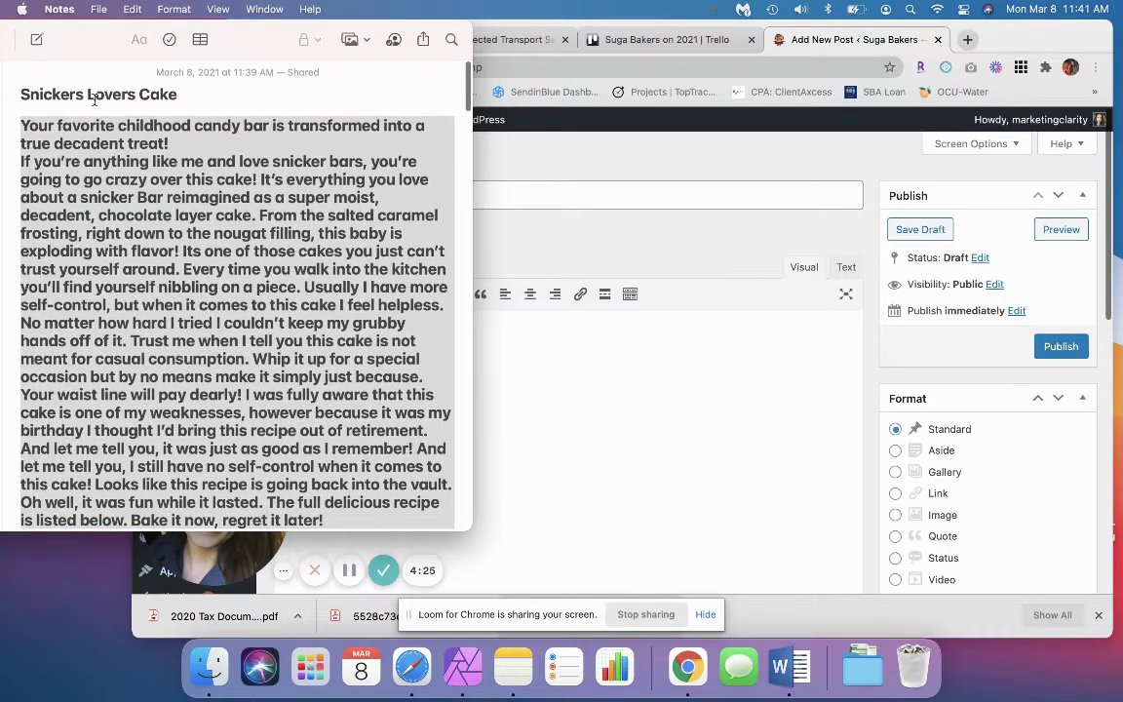
{"action": "triple_click", "coordinate": [102, 95]}
{"action": "key", "text": "super+c"}
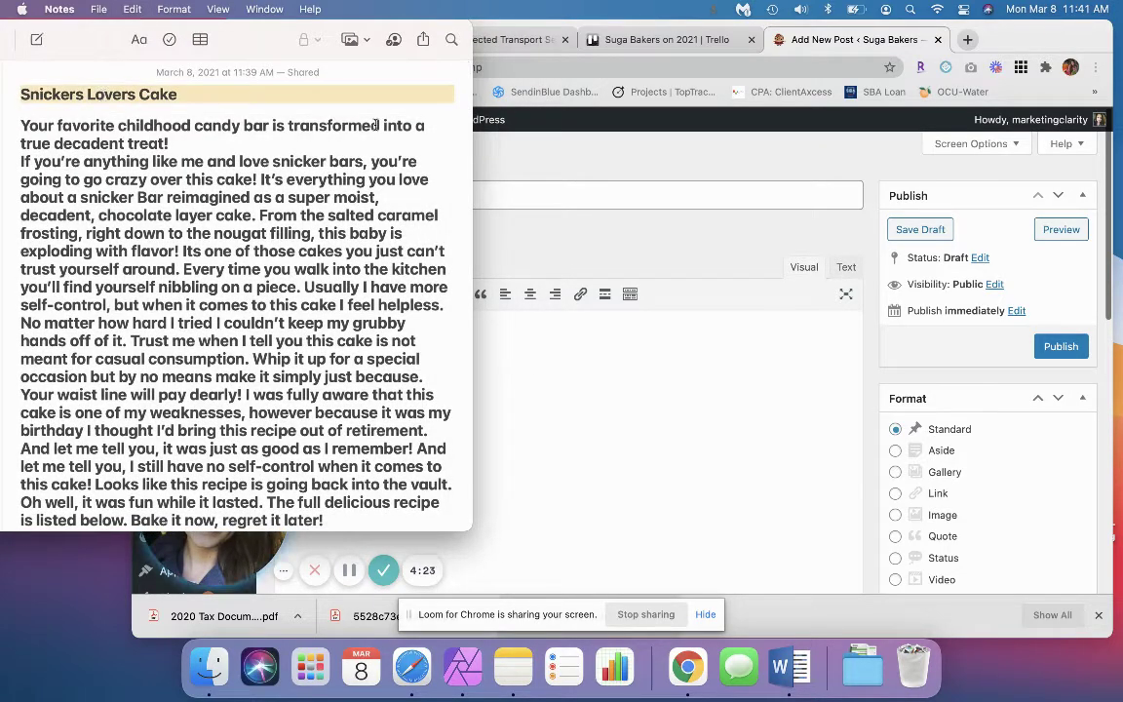
{"action": "left_click", "coordinate": [515, 188]}
{"action": "key", "text": "super+v"}
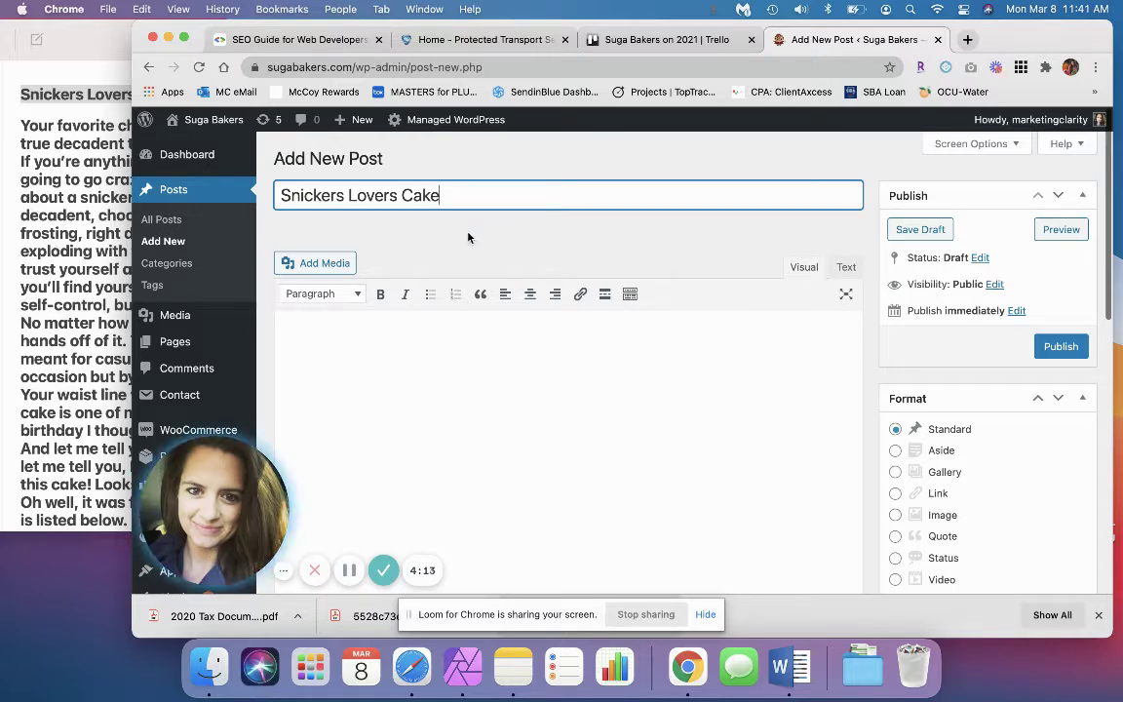
Keep the 'Snickers Lovers Cake' title and move into the body so the snickers-lovers-cake permalink appears.
{"action": "right_click", "coordinate": [527, 202]}
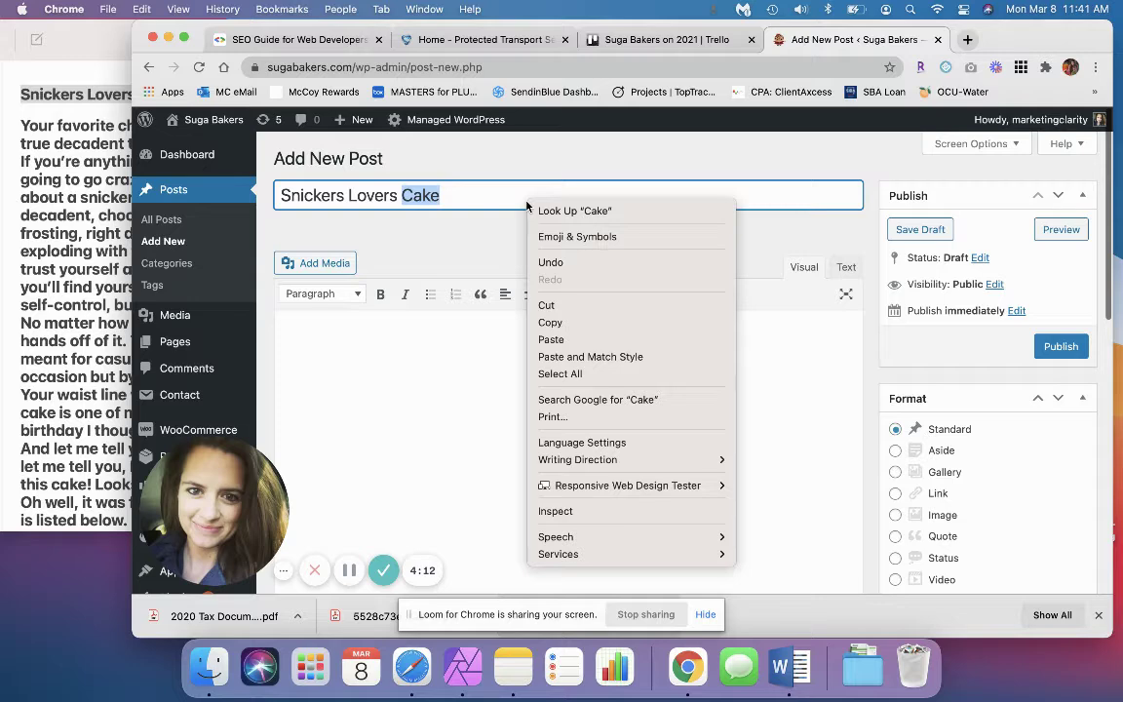
{"action": "left_click", "coordinate": [474, 218]}
{"action": "left_click", "coordinate": [142, 9]}
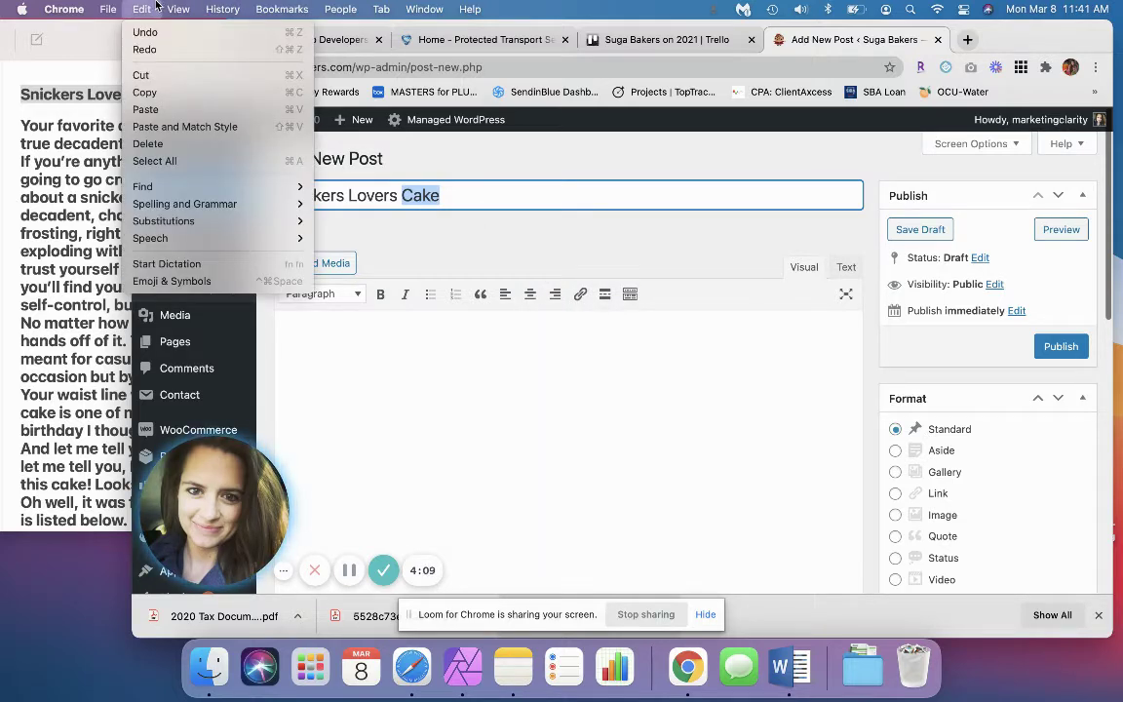
{"action": "left_click", "coordinate": [501, 205]}
{"action": "left_click", "coordinate": [471, 383]}
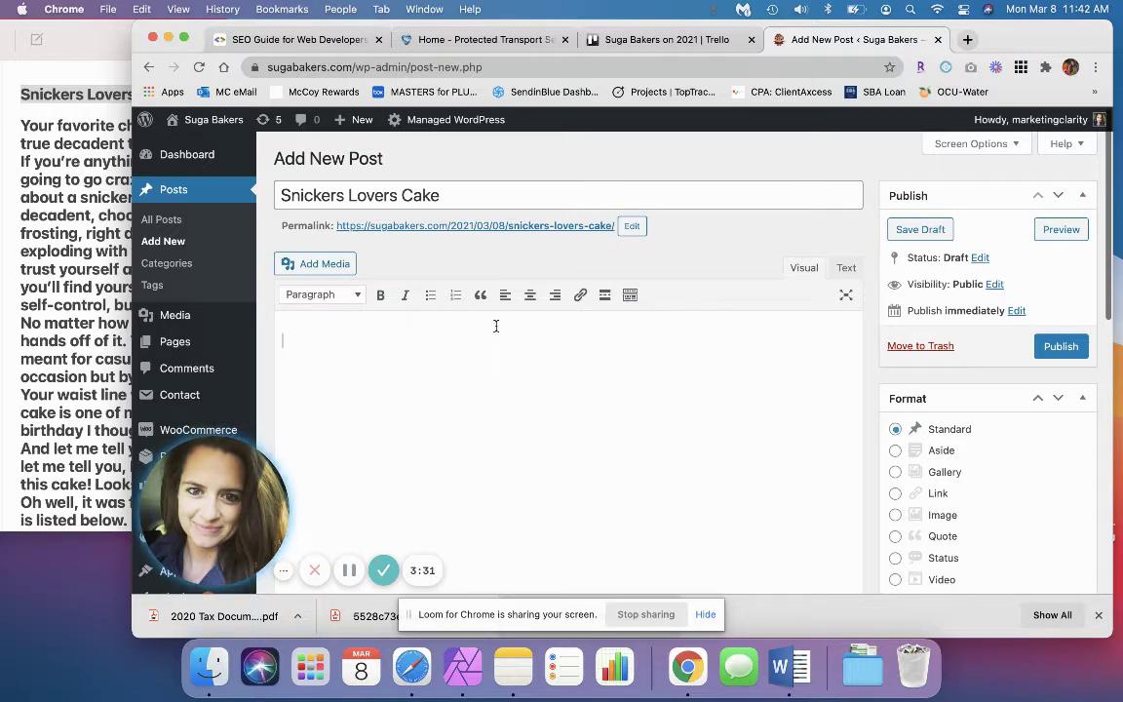
Turn on Paste as text in the editor and copy the note's intro through the Pro tips list.
{"action": "left_click", "coordinate": [628, 295]}
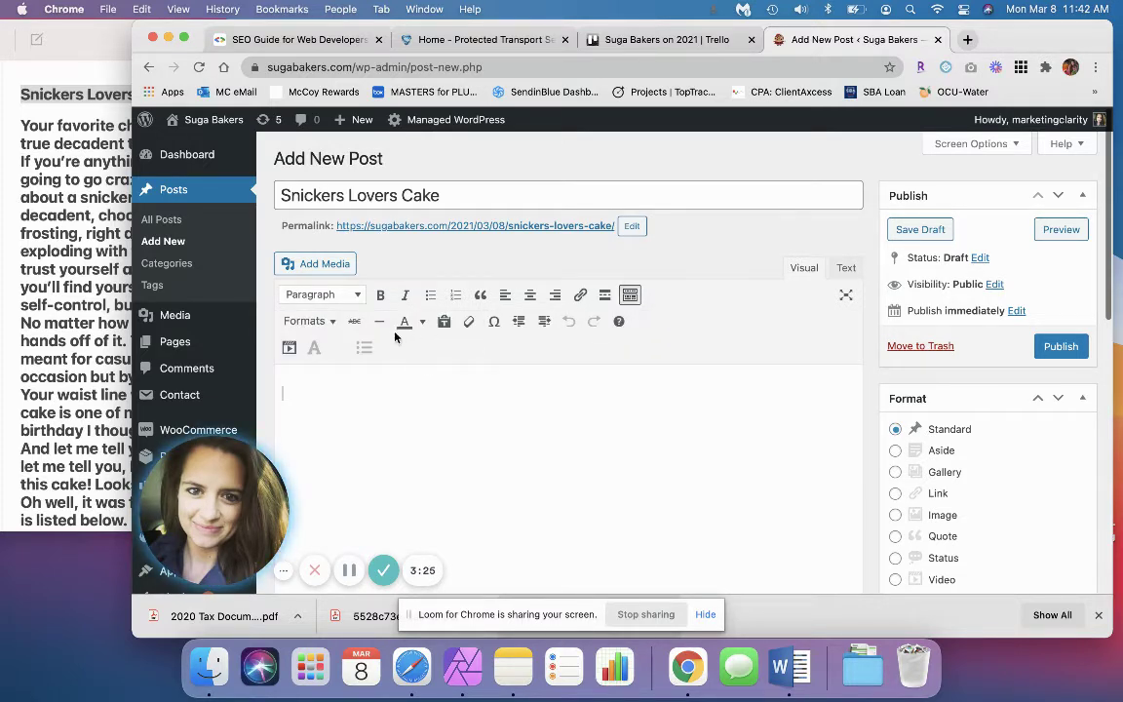
{"action": "left_click", "coordinate": [443, 324]}
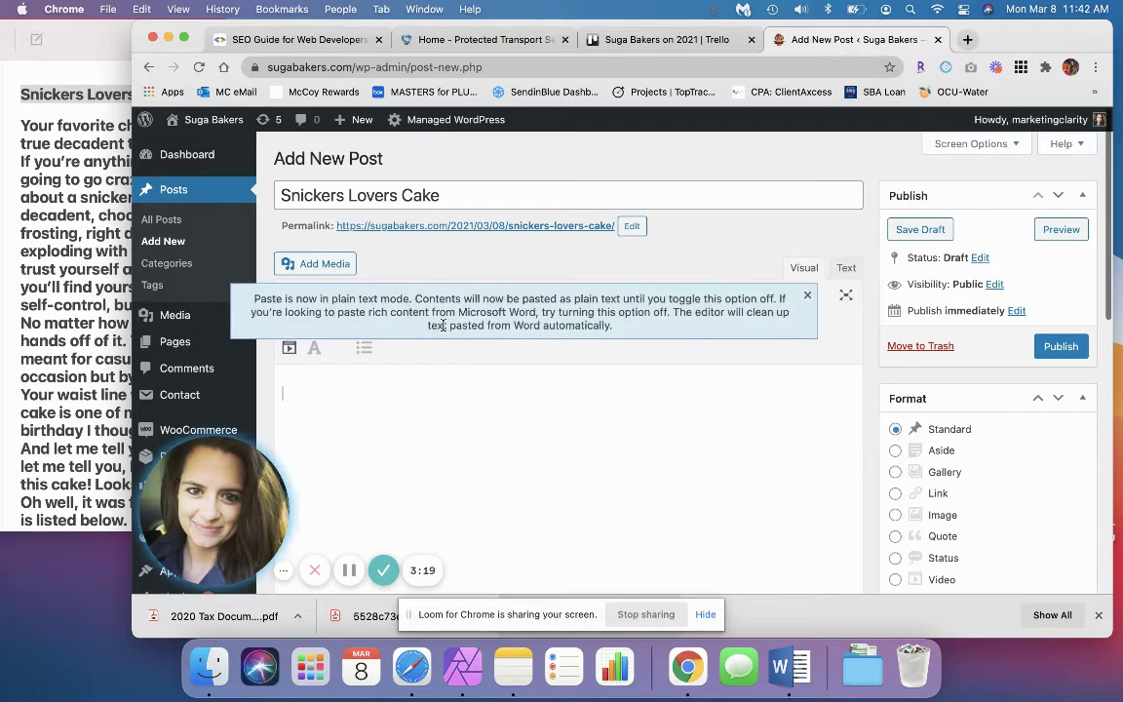
{"action": "left_click", "coordinate": [87, 146]}
{"action": "double_click", "coordinate": [87, 143]}
{"action": "triple_click", "coordinate": [83, 126]}
{"action": "scroll", "coordinate": [172, 314], "scroll_direction": "down", "scroll_amount": 5}
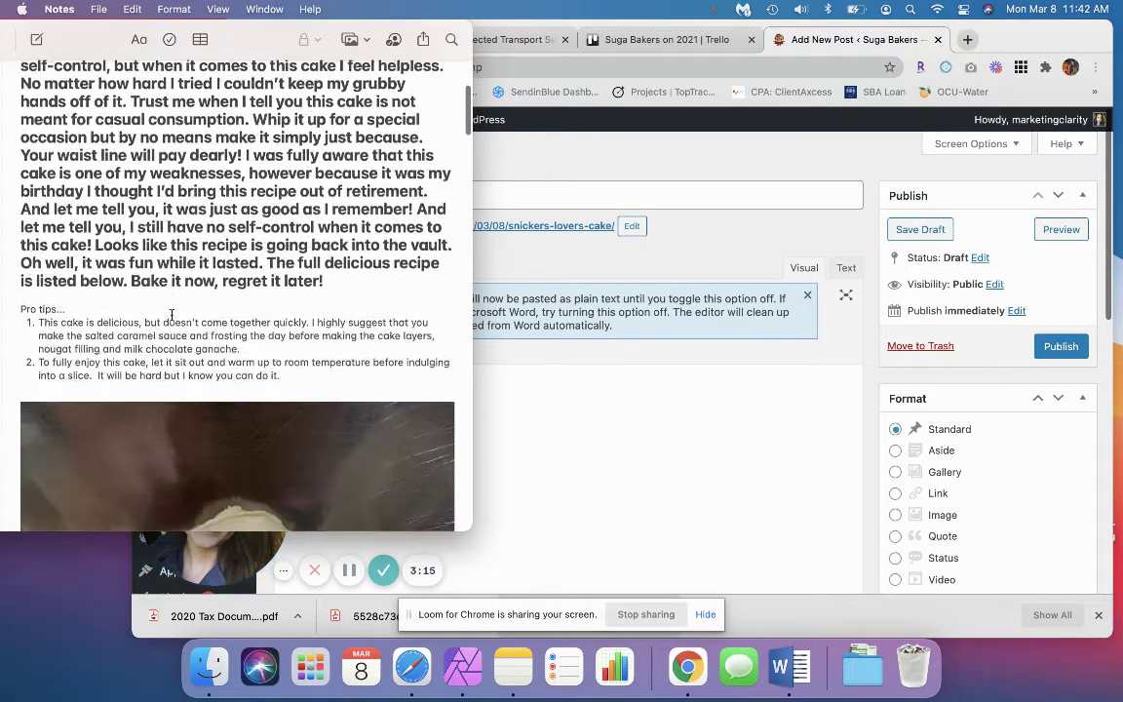
{"action": "left_click", "coordinate": [341, 367], "text": "shift"}
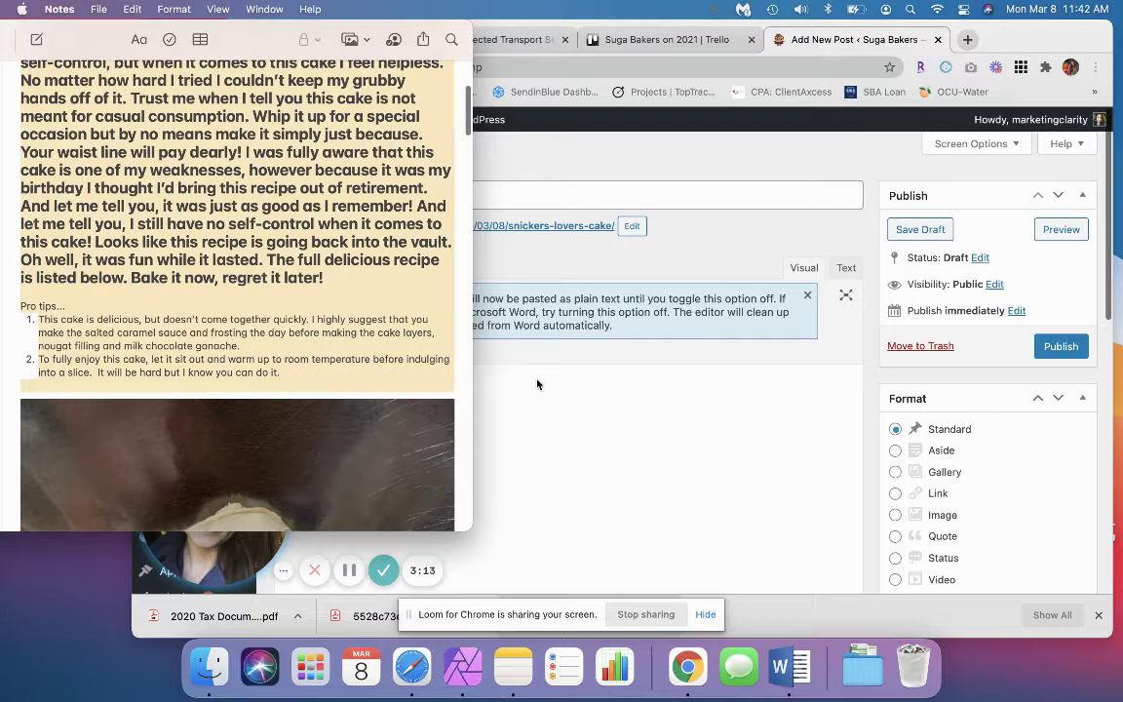
{"action": "left_click", "coordinate": [611, 427]}
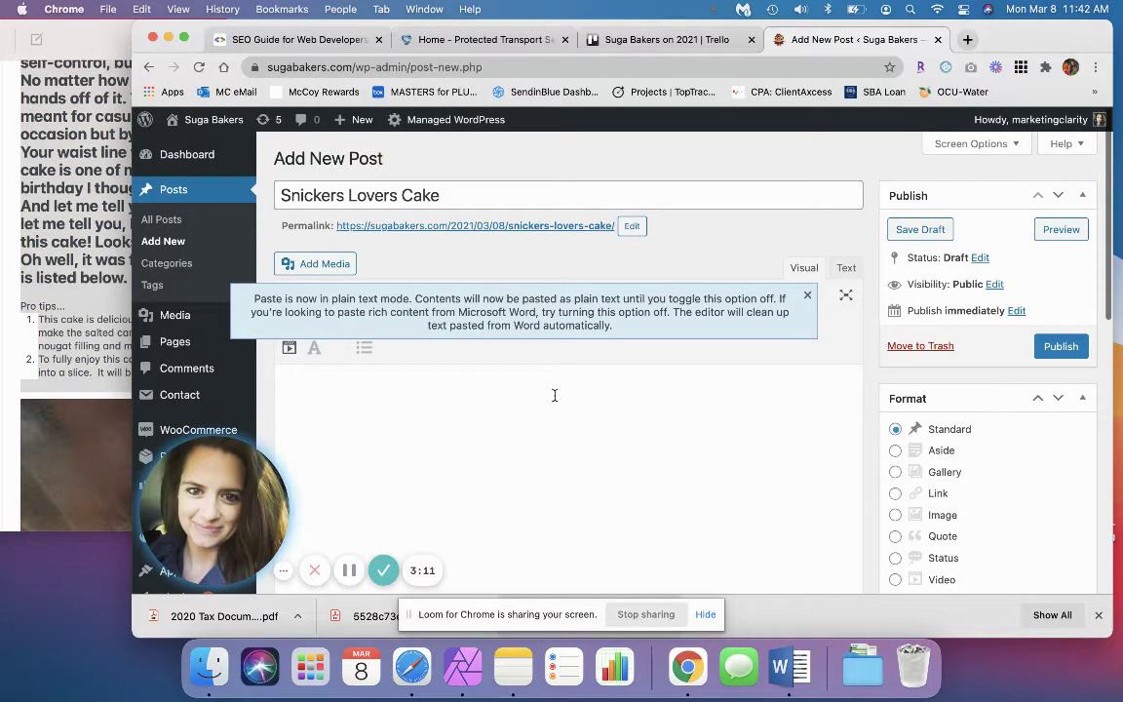
Paste the note's intro, story paragraph and Pro tips into the post body as plain text.
{"action": "key", "text": "super+v"}
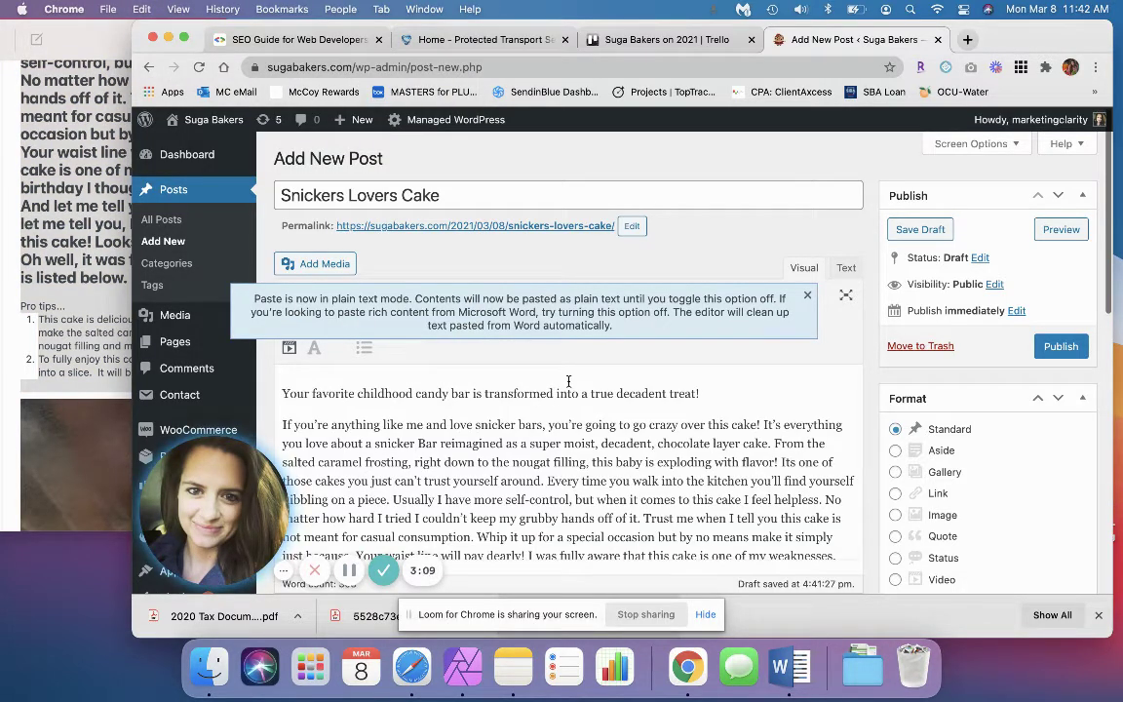
{"action": "scroll", "coordinate": [585, 322], "scroll_direction": "down", "scroll_amount": 2}
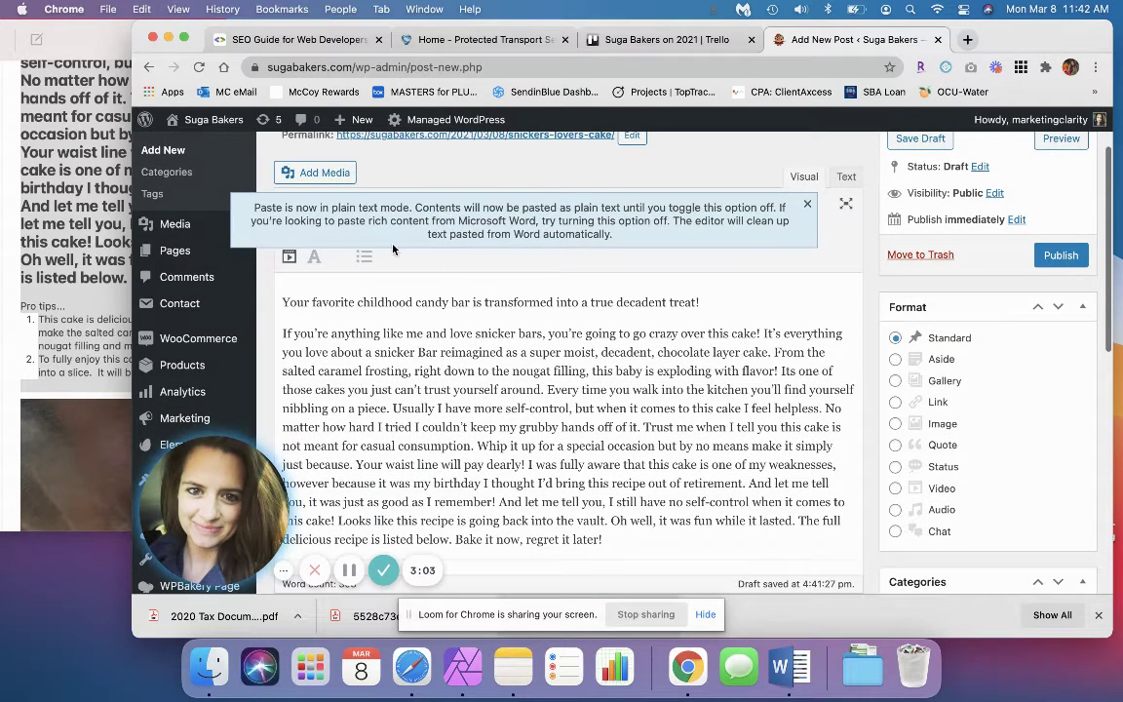
{"action": "scroll", "coordinate": [71, 198], "scroll_direction": "up", "scroll_amount": 5}
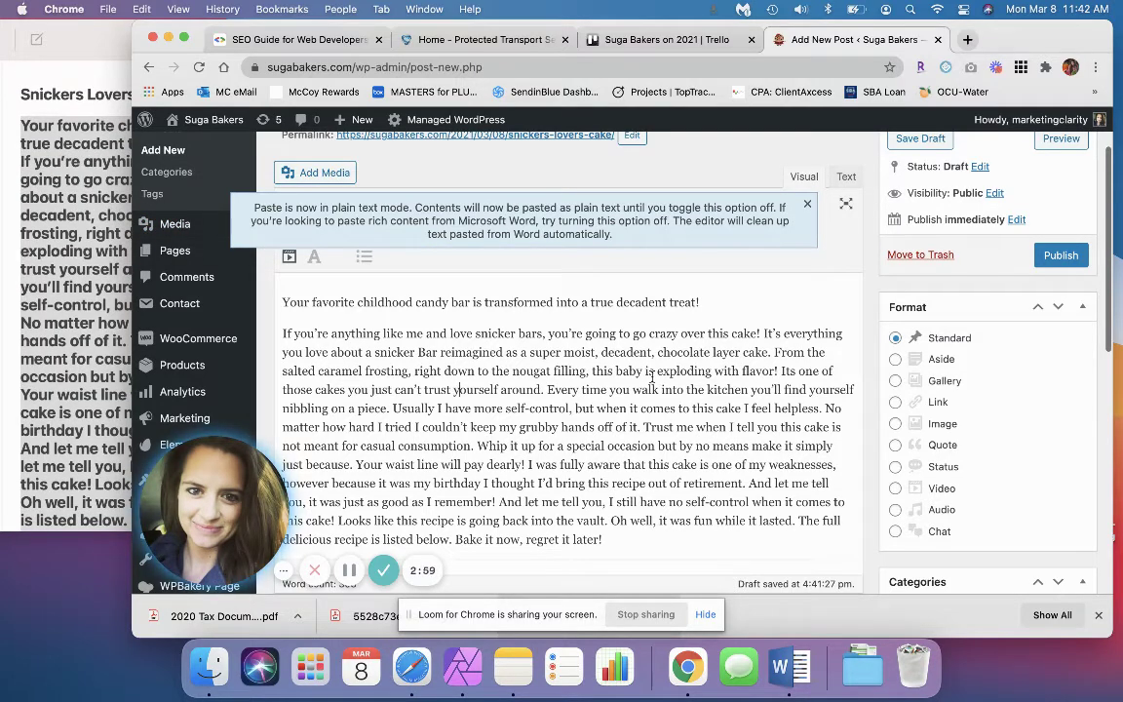
{"action": "scroll", "coordinate": [652, 376], "scroll_direction": "down", "scroll_amount": 5}
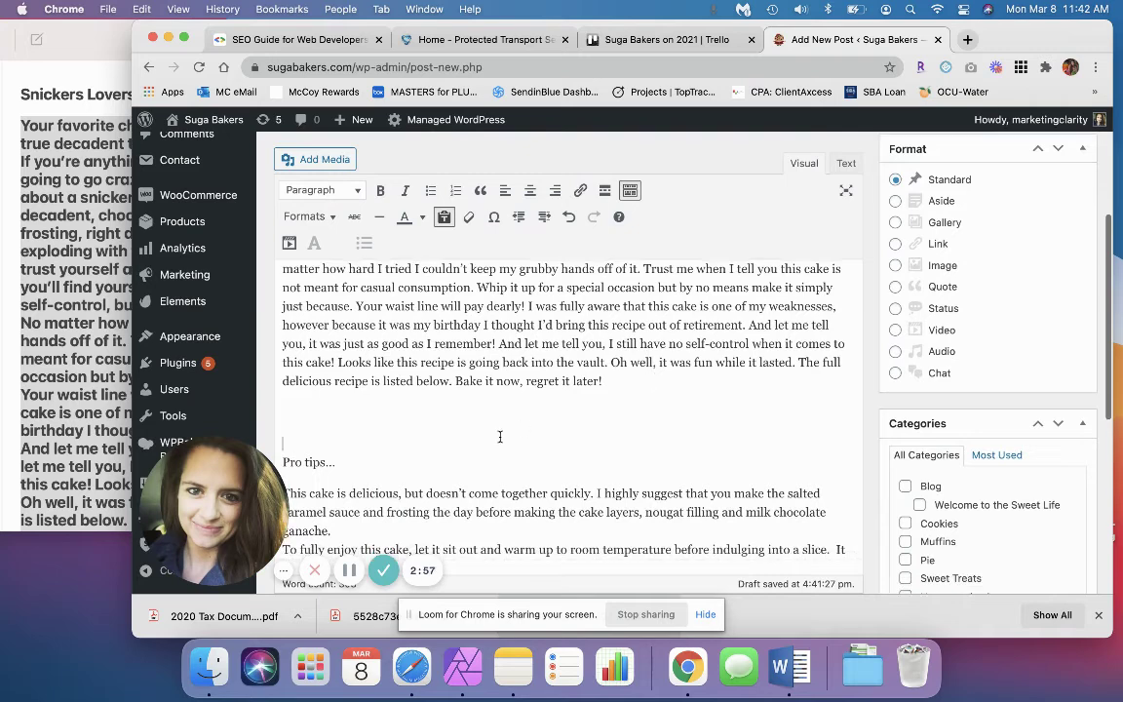
Make the 'Pro tips...' heading bold.
{"action": "key", "text": "Delete"}
{"action": "key", "text": "BackSpace"}
{"action": "key", "text": "Return"}
{"action": "scroll", "coordinate": [500, 437], "scroll_direction": "down", "scroll_amount": 1}
{"action": "key", "text": "shift+End"}
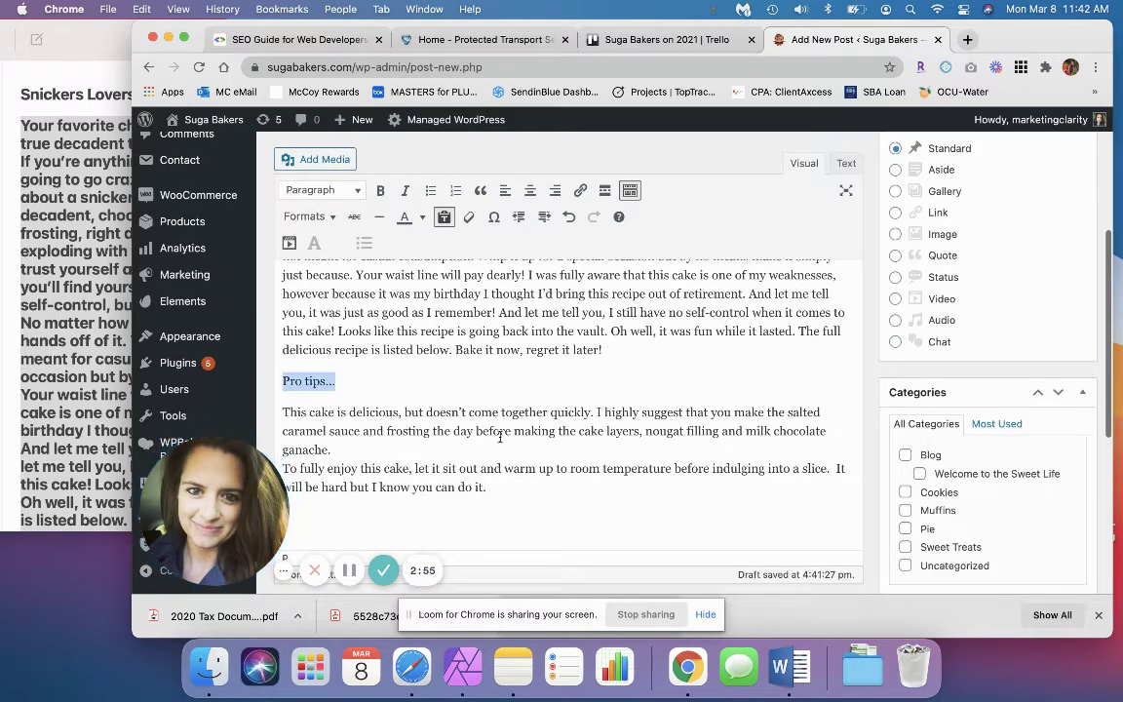
{"action": "key", "text": "super+b"}
Turn the two tips into a numbered list of two items, ending the list after the second.
{"action": "left_click_drag", "start_coordinate": [282, 409], "coordinate": [490, 488]}
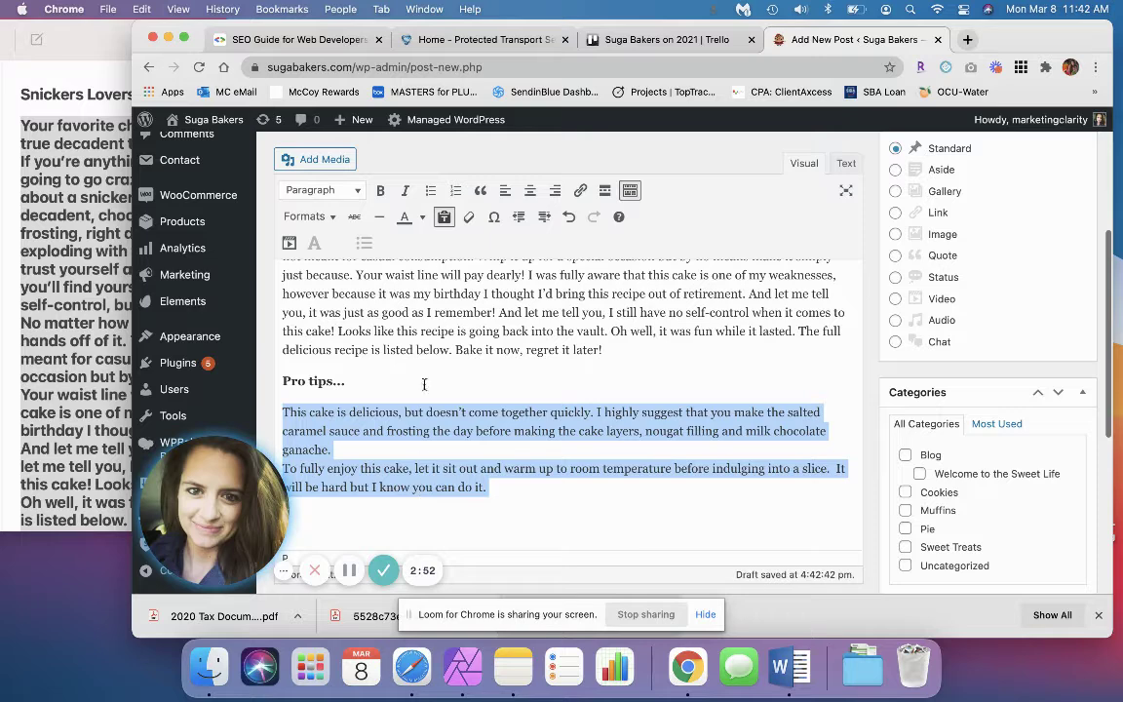
{"action": "left_click", "coordinate": [455, 191]}
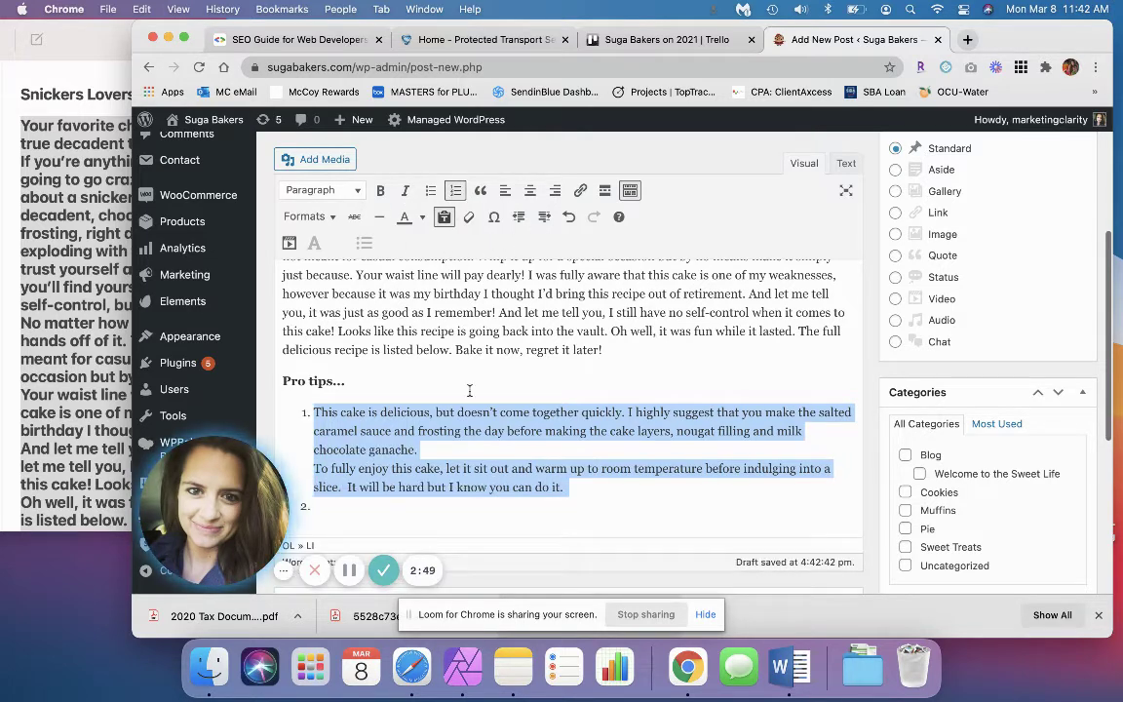
{"action": "left_click", "coordinate": [309, 455]}
{"action": "key", "text": "Return"}
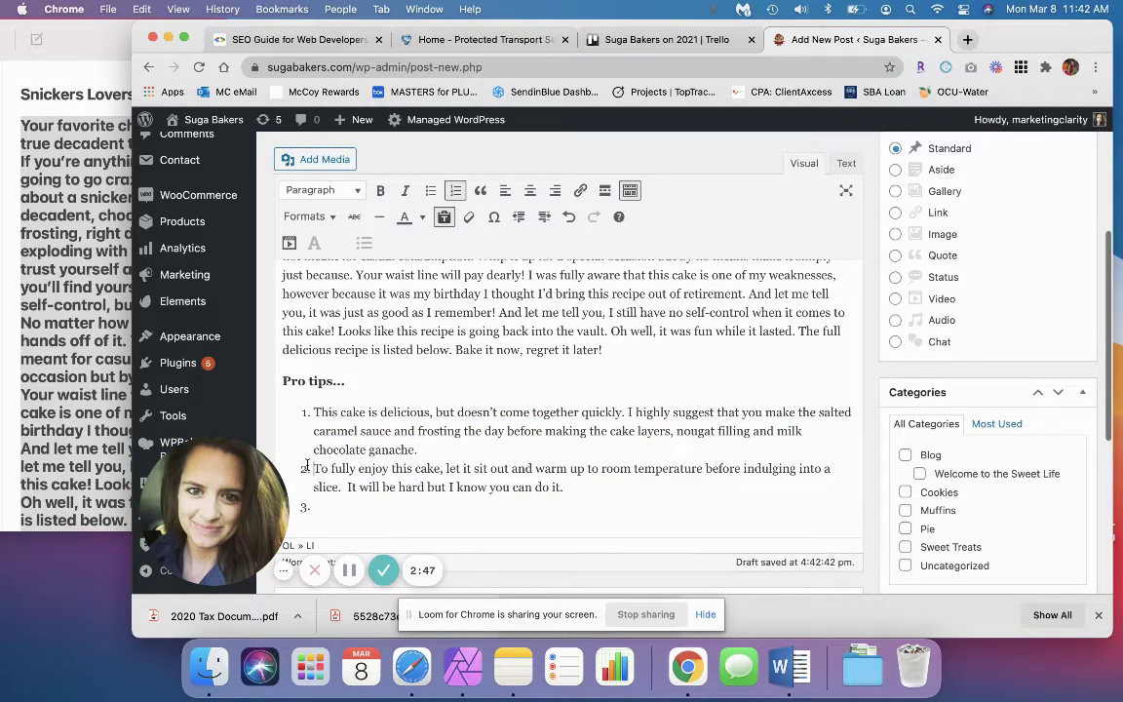
{"action": "key", "text": "Return"}
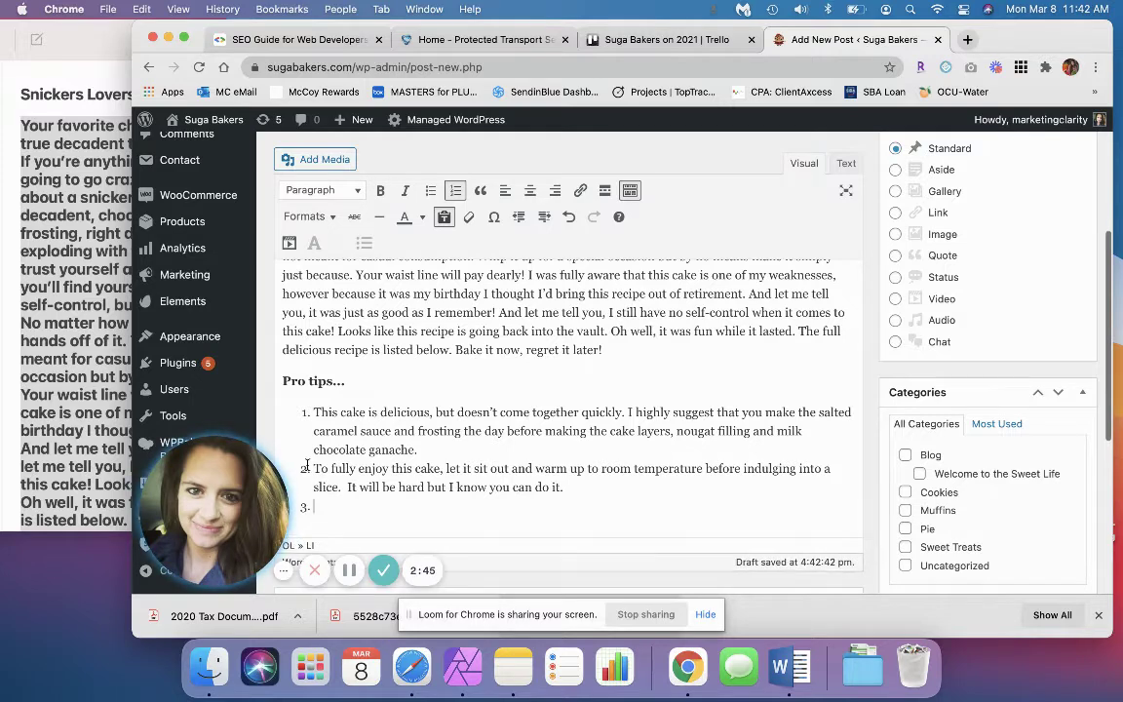
{"action": "scroll", "coordinate": [2, 244], "scroll_direction": "down", "scroll_amount": 8}
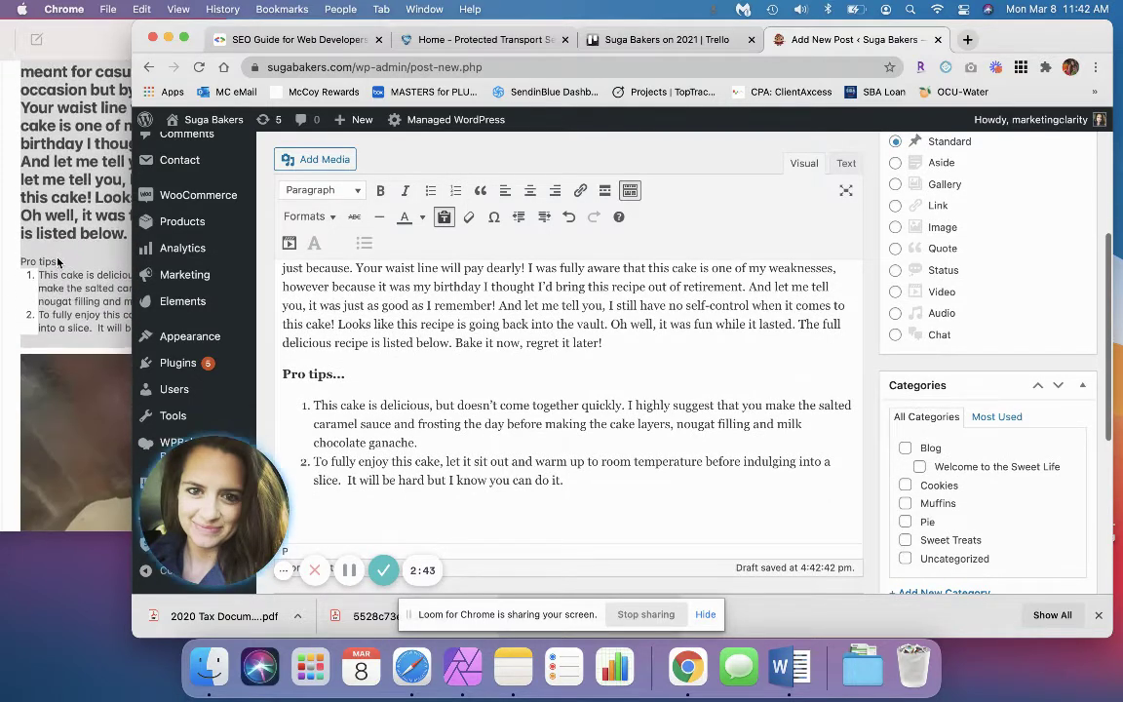
Copy the source recipe URL from the Trello card and switch Paste as text on.
{"action": "left_click", "coordinate": [615, 40]}
{"action": "scroll", "coordinate": [498, 396], "scroll_direction": "down", "scroll_amount": 5}
{"action": "left_click_drag", "start_coordinate": [614, 393], "coordinate": [331, 351]}
{"action": "key", "text": "ctrl+c"}
{"action": "left_click", "coordinate": [812, 40]}
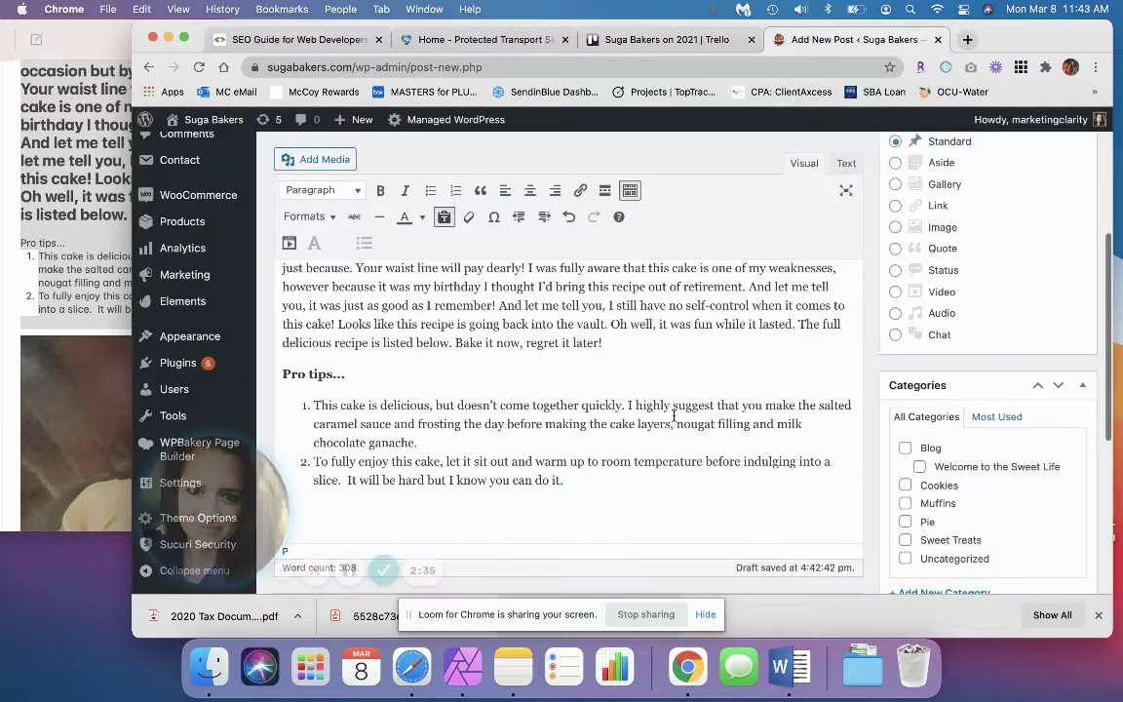
{"action": "left_click", "coordinate": [445, 220]}
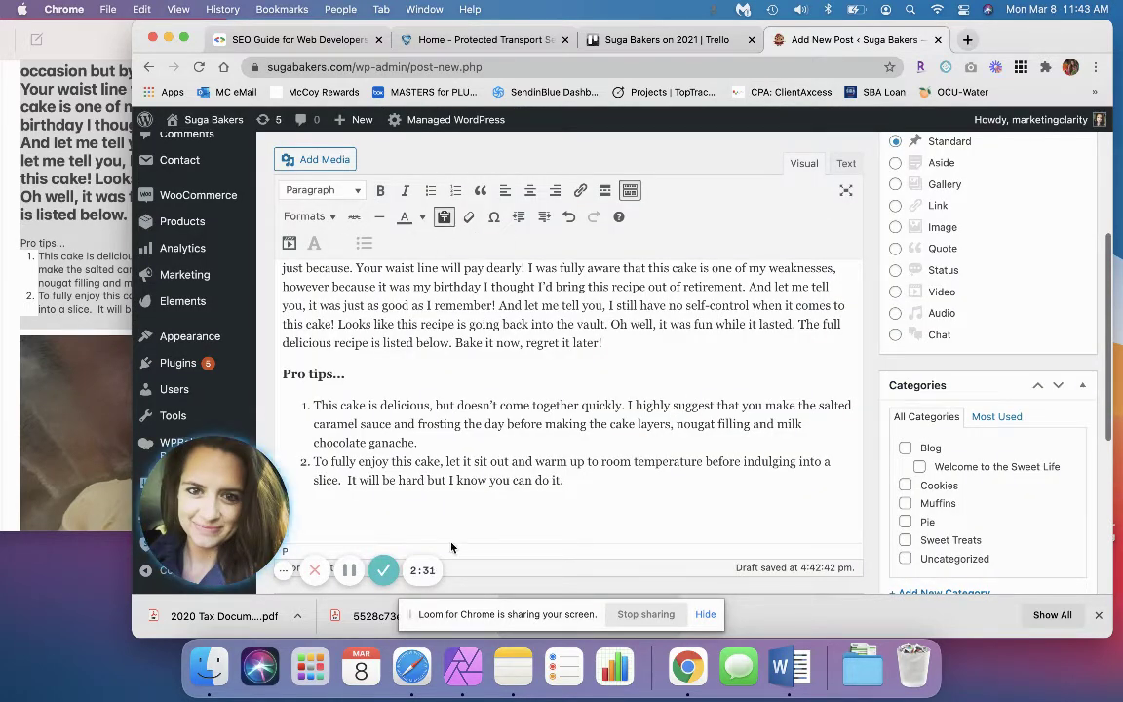
Paste the credit 'Recipe adapted from the Brown Eyed Baker.' below the tips and remove the URL line.
{"action": "scroll", "coordinate": [448, 516], "scroll_direction": "down", "scroll_amount": 1}
{"action": "scroll", "coordinate": [459, 487], "scroll_direction": "down", "scroll_amount": 3}
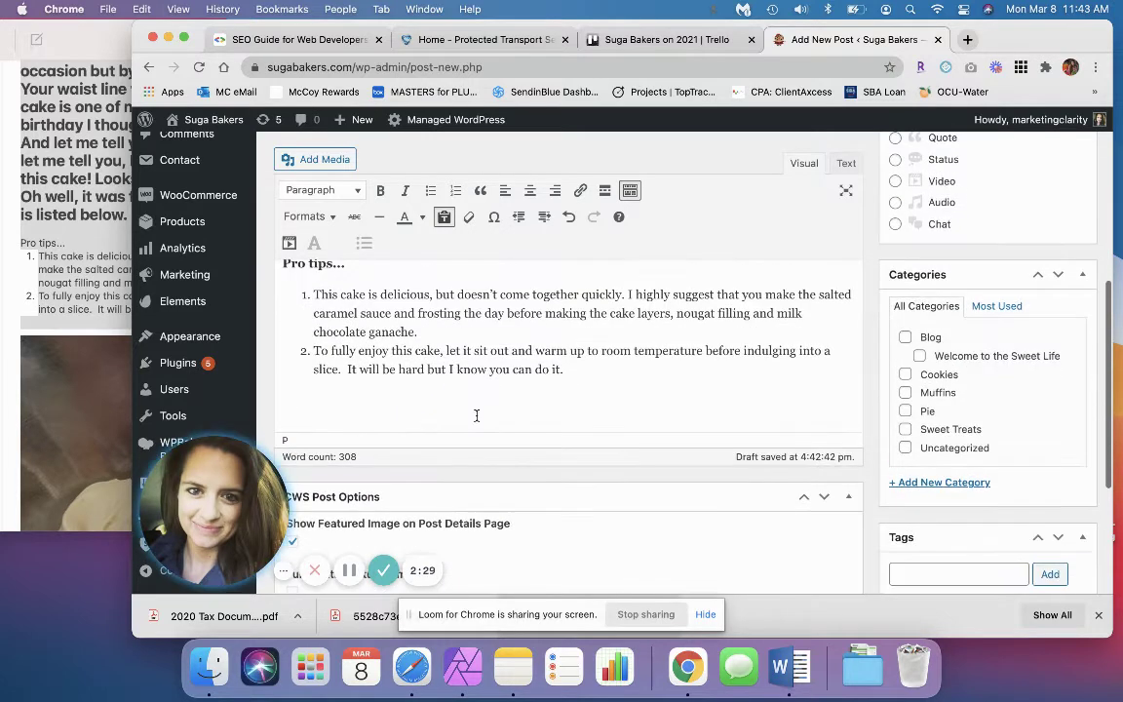
{"action": "key", "text": "ctrl+v"}
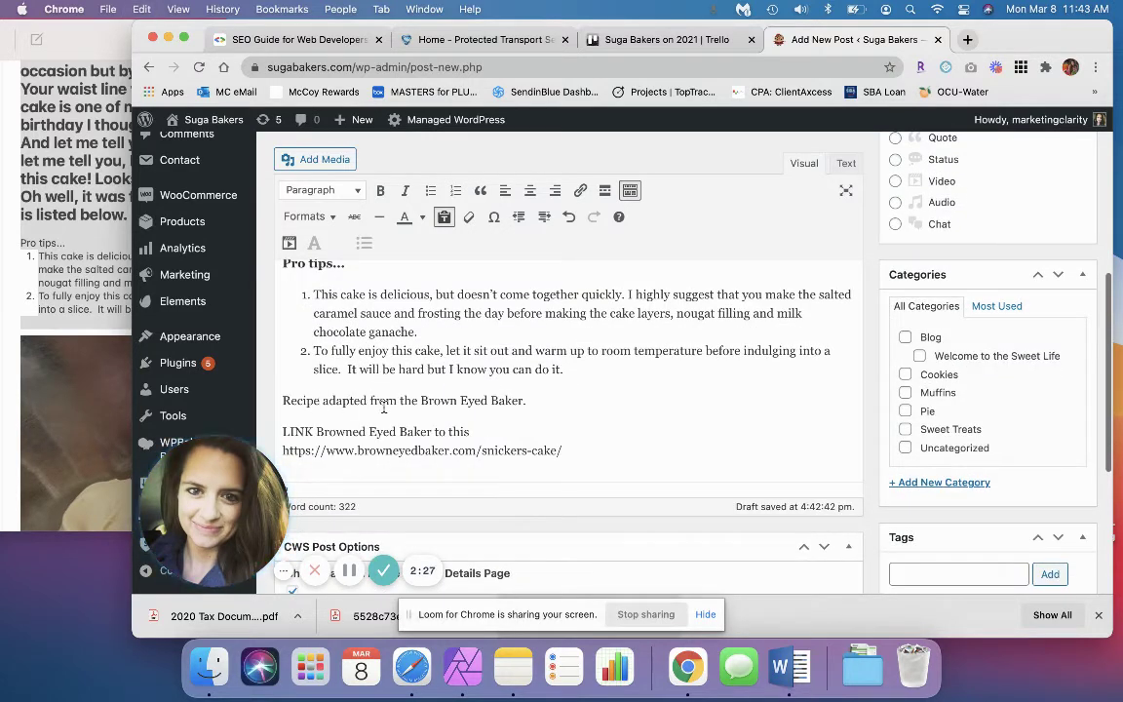
{"action": "key", "text": "shift+End"}
{"action": "key", "text": "BackSpace"}
Link 'Brown Eyed Baker' to the source recipe URL and delete the leftover LINK line.
{"action": "double_click", "coordinate": [437, 400]}
{"action": "left_click", "coordinate": [524, 399], "text": "shift"}
{"action": "key", "text": "ctrl+v"}
{"action": "left_click", "coordinate": [507, 437]}
{"action": "triple_click", "coordinate": [506, 432]}
{"action": "key", "text": "BackSpace"}
{"action": "key", "text": "BackSpace"}
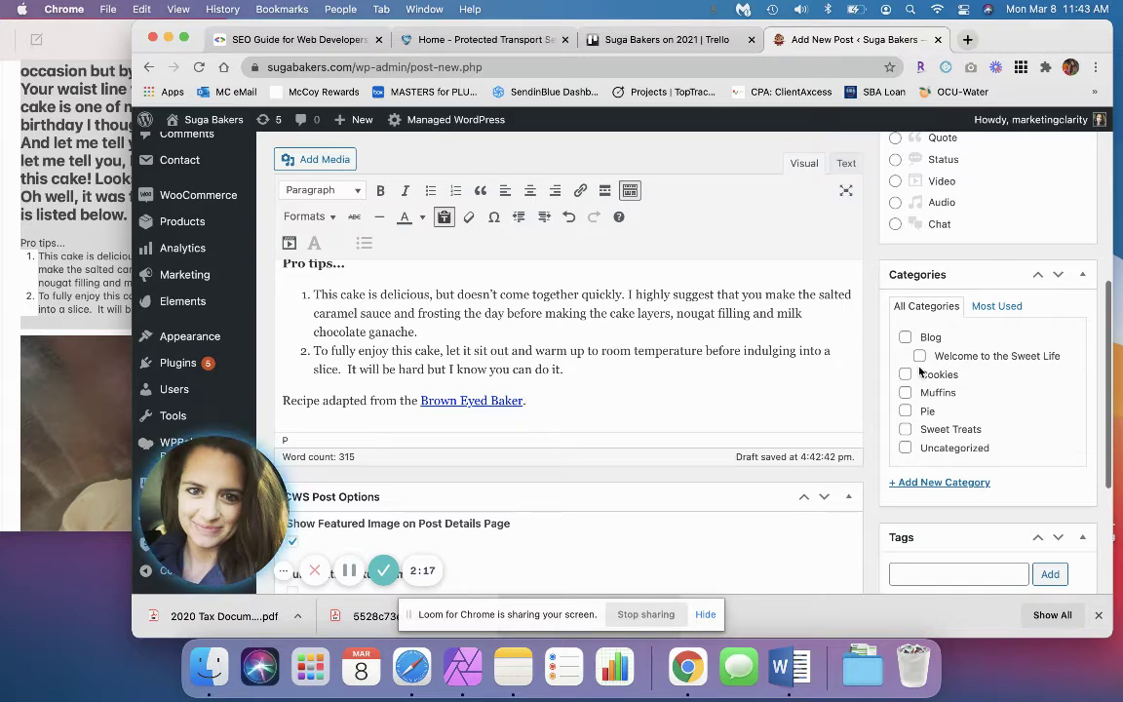
Tick the Blog and Sweet Treats category checkboxes.
{"action": "left_click", "coordinate": [905, 337]}
{"action": "scroll", "coordinate": [831, 383], "scroll_direction": "up", "scroll_amount": 15}
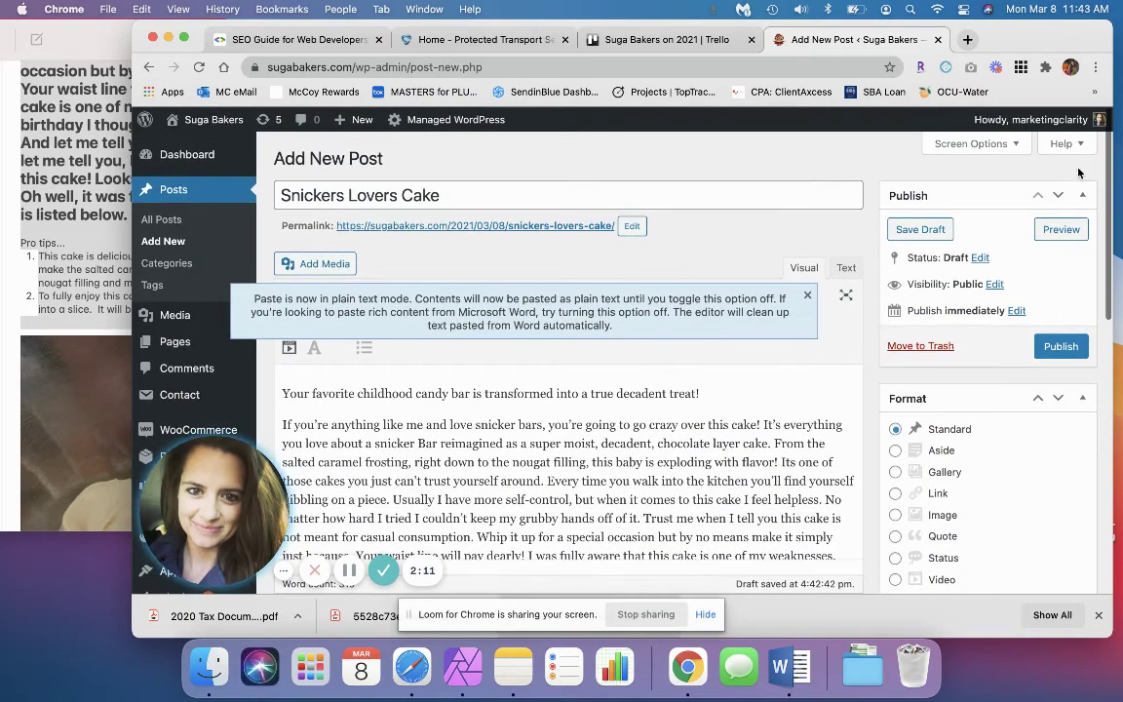
{"action": "scroll", "coordinate": [832, 382], "scroll_direction": "down", "scroll_amount": 10}
{"action": "scroll", "coordinate": [1078, 173], "scroll_direction": "up", "scroll_amount": 5}
{"action": "scroll", "coordinate": [1024, 292], "scroll_direction": "down", "scroll_amount": 3}
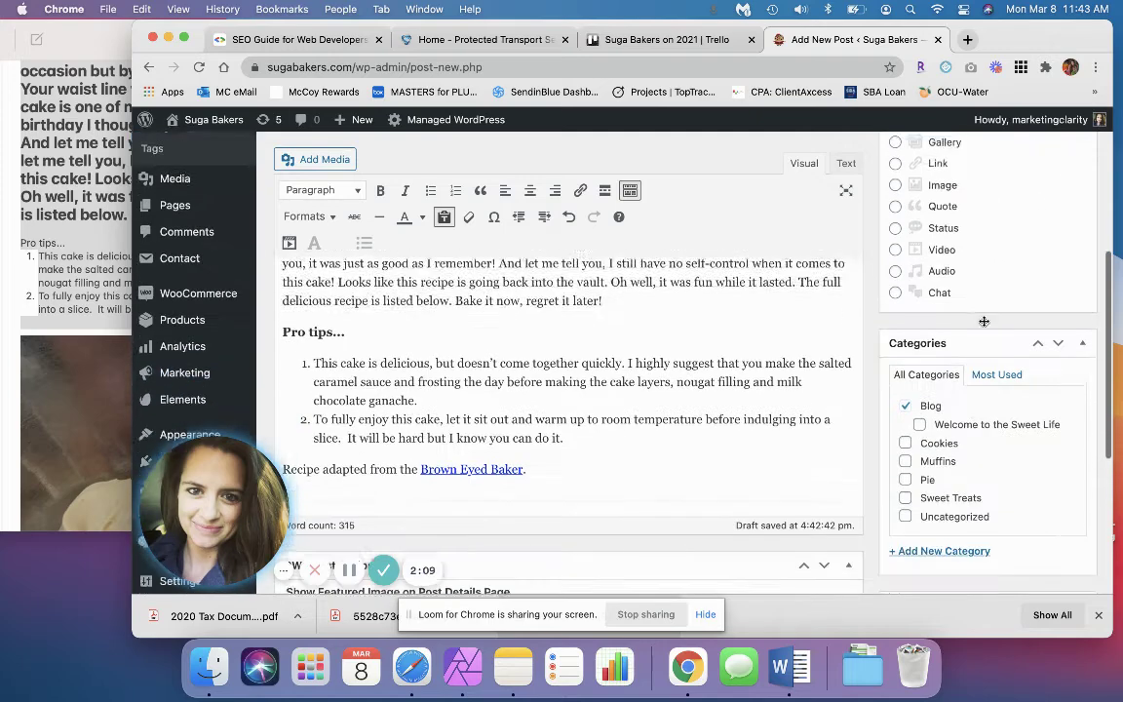
{"action": "left_click", "coordinate": [938, 458]}
{"action": "scroll", "coordinate": [965, 233], "scroll_direction": "down", "scroll_amount": 6}
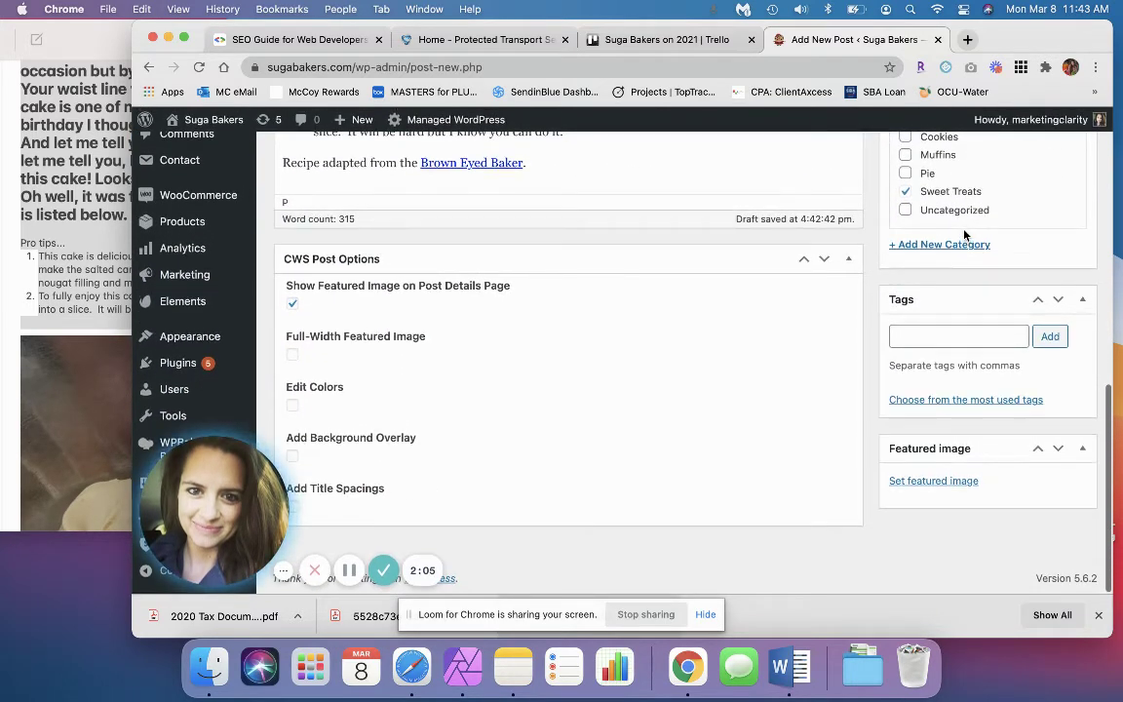
Open the Set featured image dialog, look over the frosting photo's options in Notes, and return to Chrome.
{"action": "left_click", "coordinate": [933, 480]}
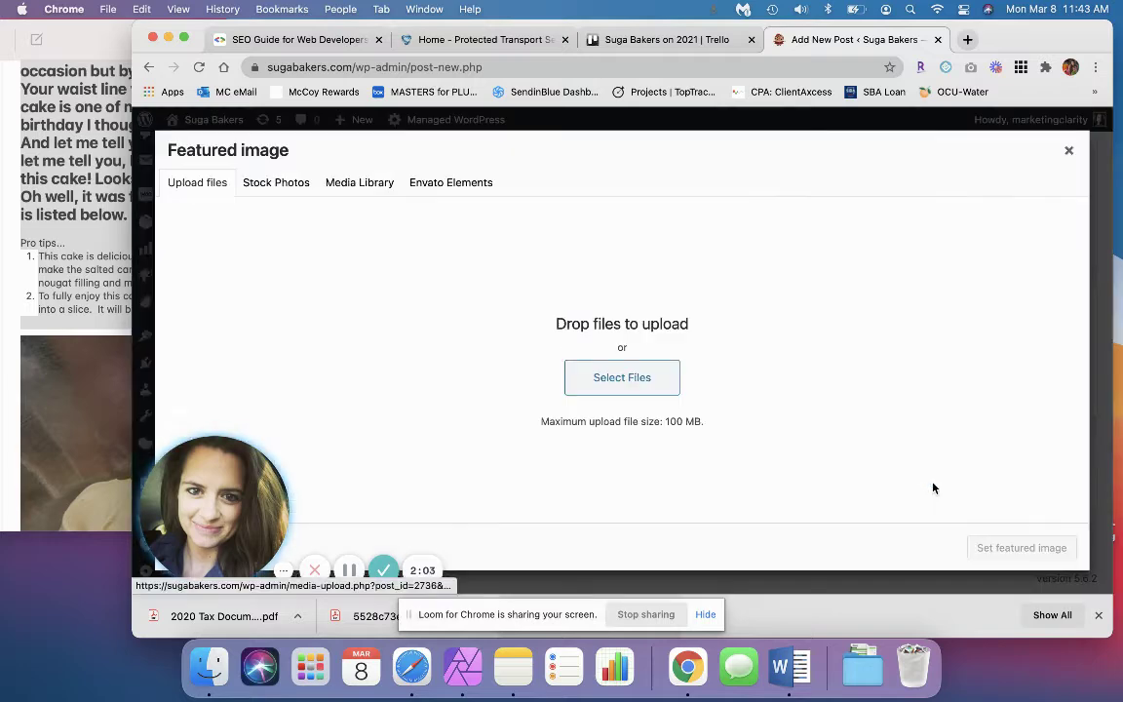
{"action": "left_click", "coordinate": [96, 342]}
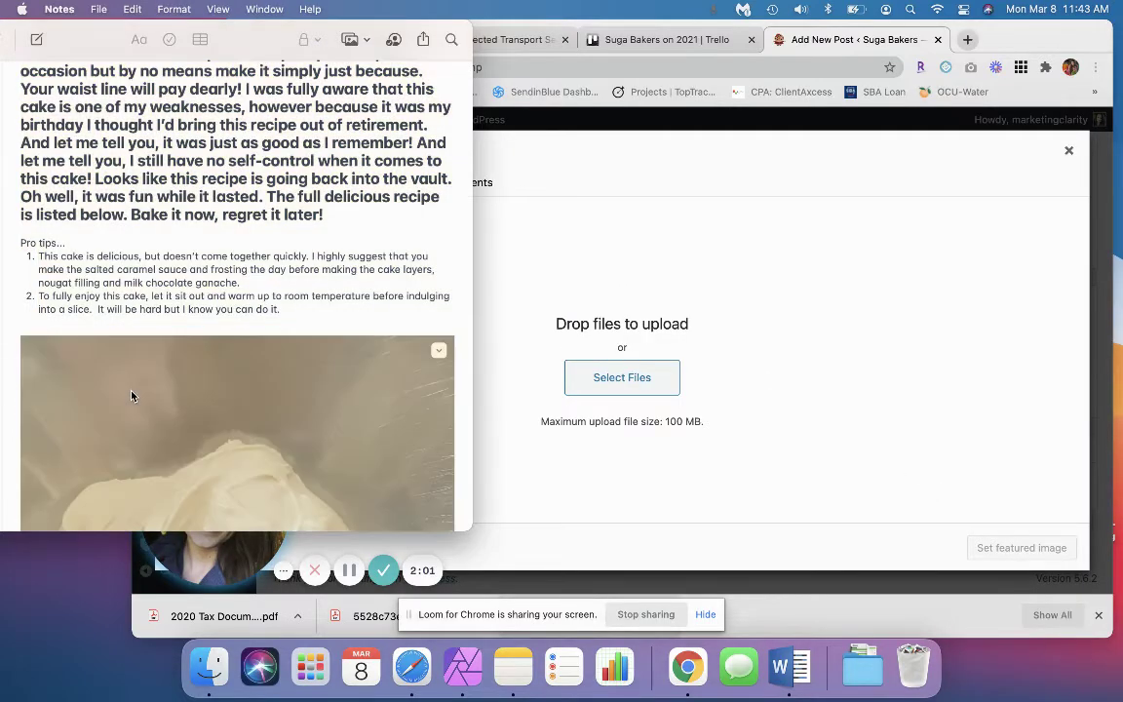
{"action": "scroll", "coordinate": [142, 380], "scroll_direction": "down", "scroll_amount": 5}
{"action": "right_click", "coordinate": [234, 306]}
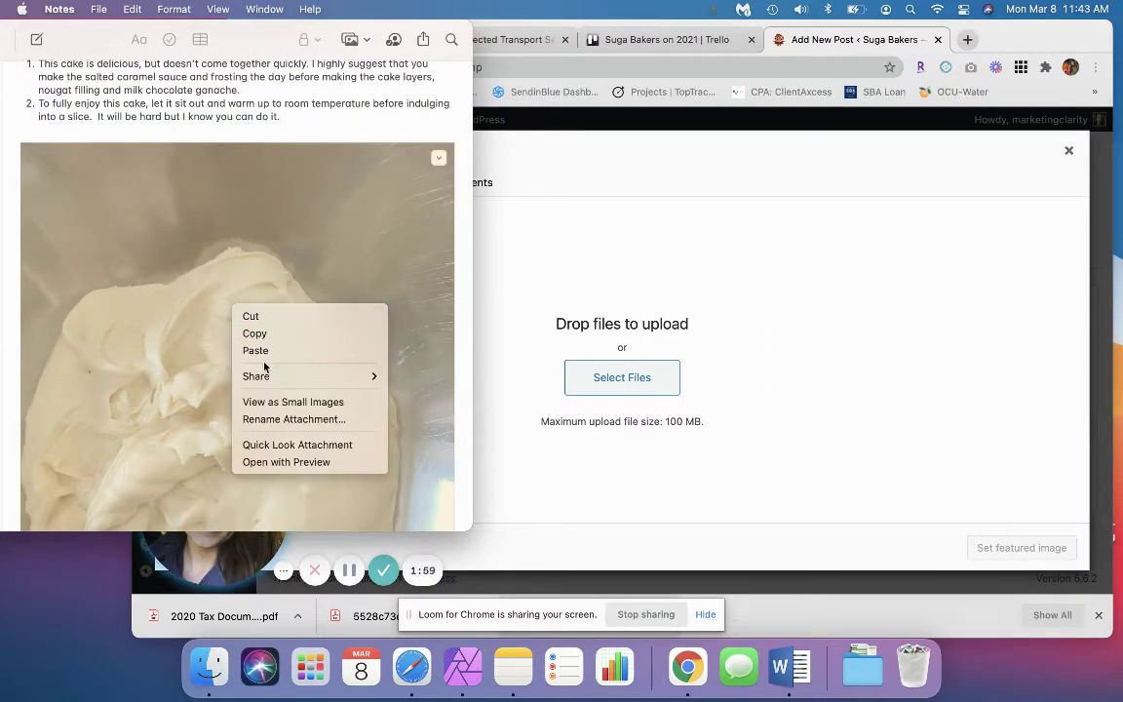
{"action": "mouse_move", "coordinate": [270, 380]}
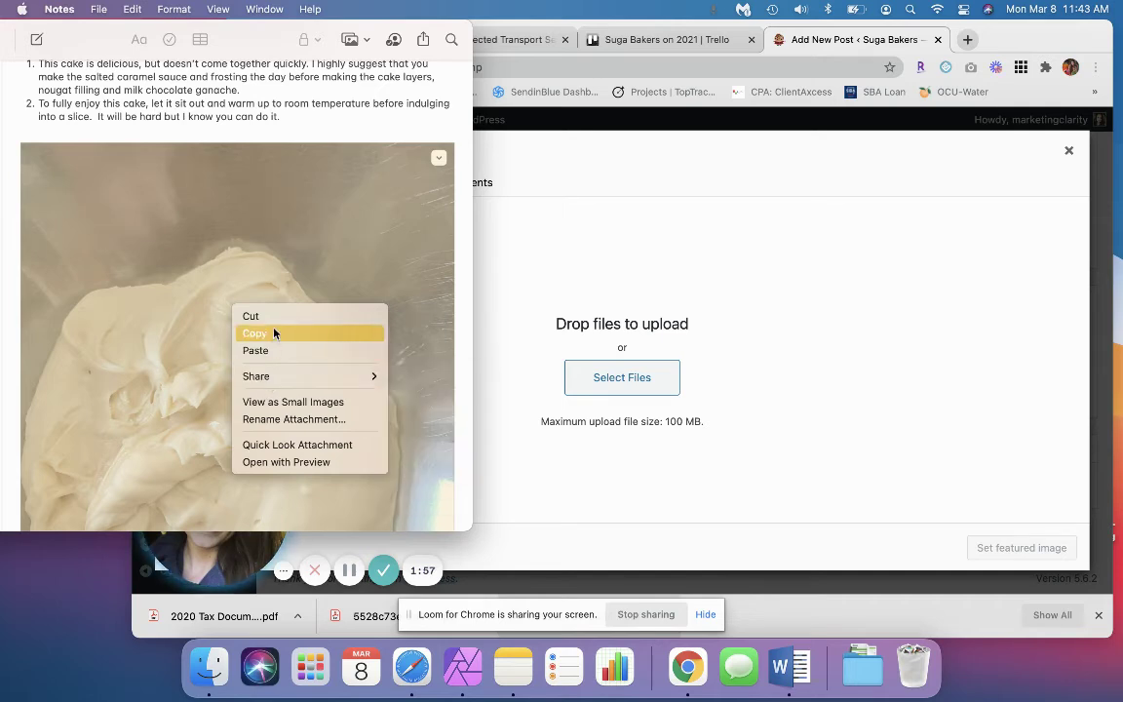
{"action": "left_click", "coordinate": [366, 251]}
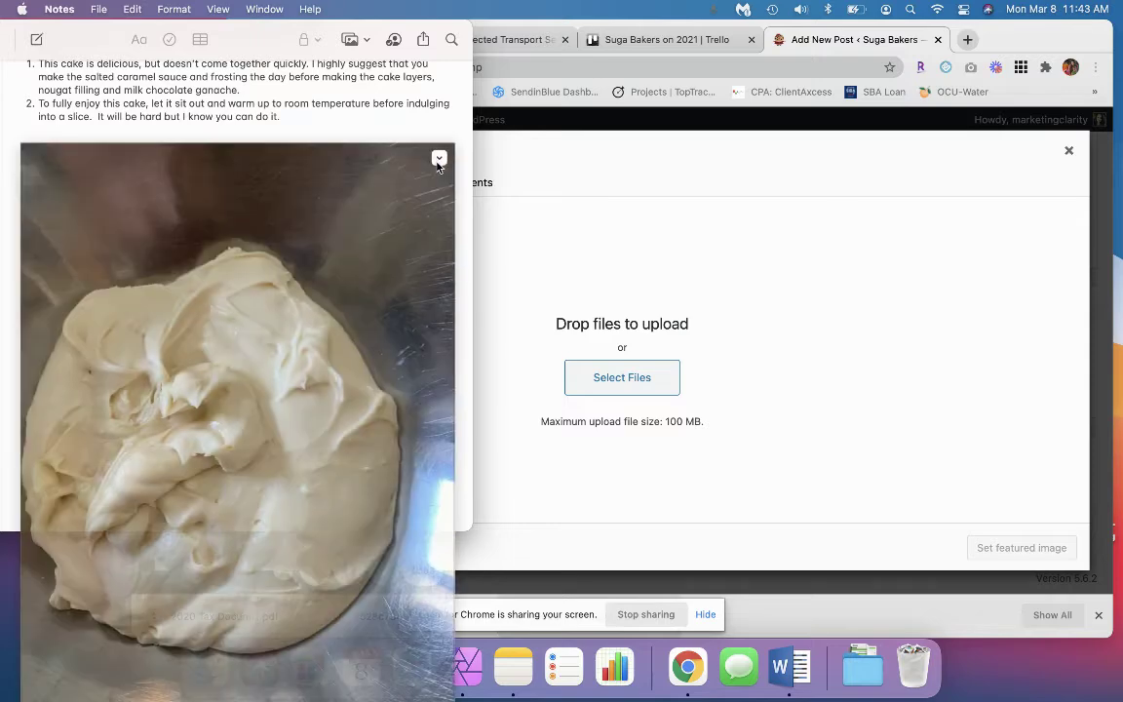
{"action": "left_click", "coordinate": [438, 159]}
{"action": "left_click", "coordinate": [438, 159]}
{"action": "left_click", "coordinate": [438, 159]}
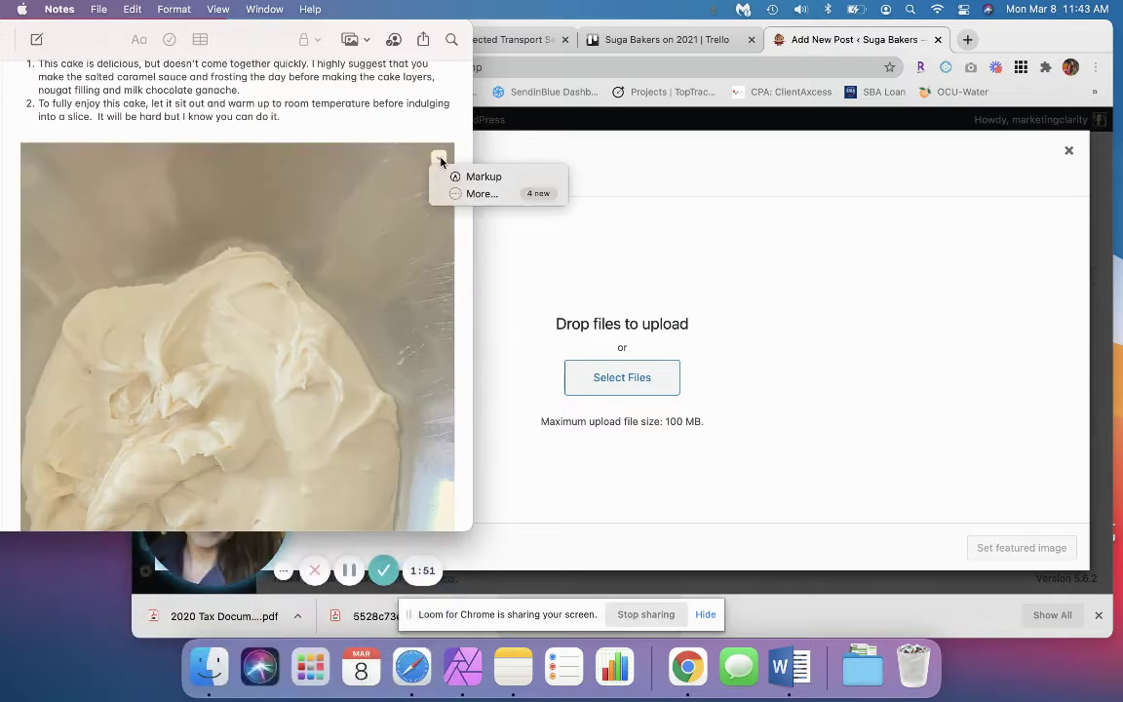
{"action": "left_click", "coordinate": [734, 244]}
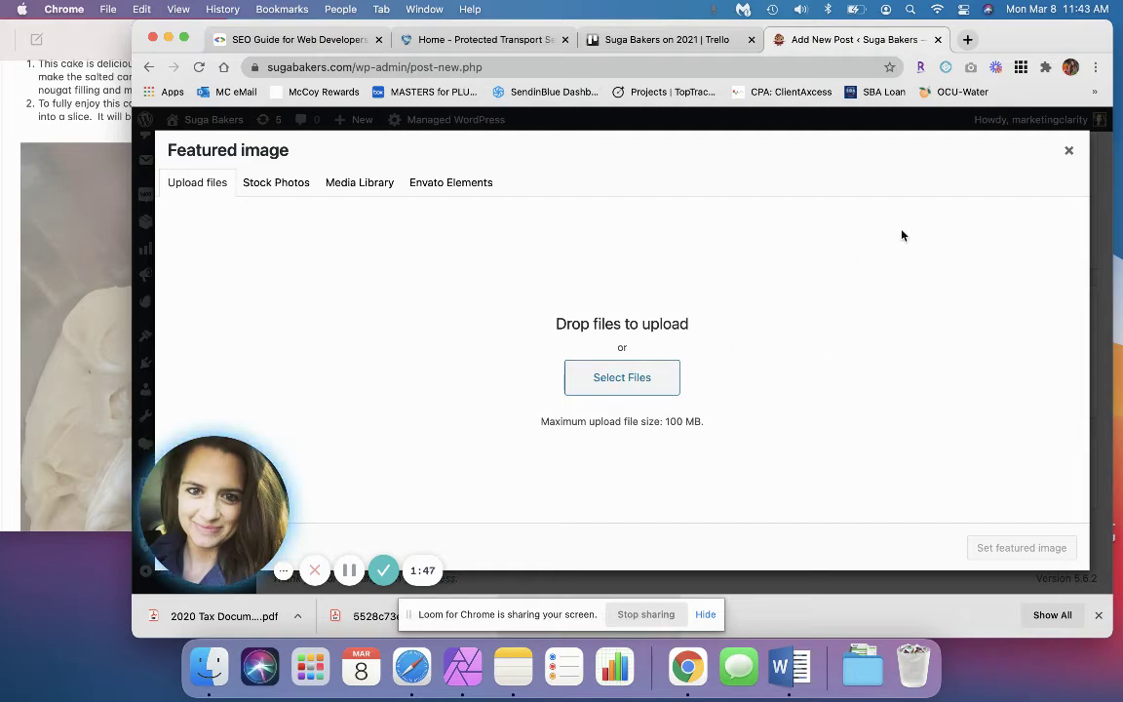
Close the featured image window and schedule the post for Mar 9, 2021 at 12:00.
{"action": "left_click", "coordinate": [1068, 150]}
{"action": "scroll", "coordinate": [1065, 273], "scroll_direction": "up", "scroll_amount": 15}
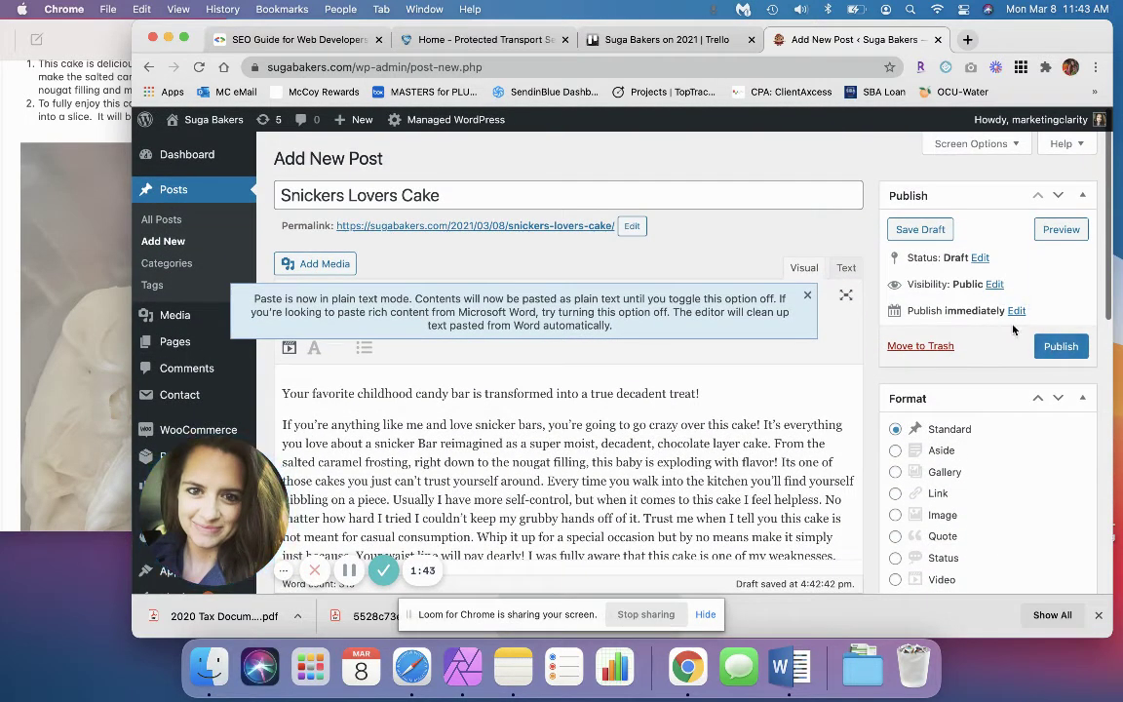
{"action": "left_click", "coordinate": [1014, 310]}
{"action": "left_click", "coordinate": [963, 334]}
{"action": "key", "text": "Tab"}
{"action": "type", "text": "1"}
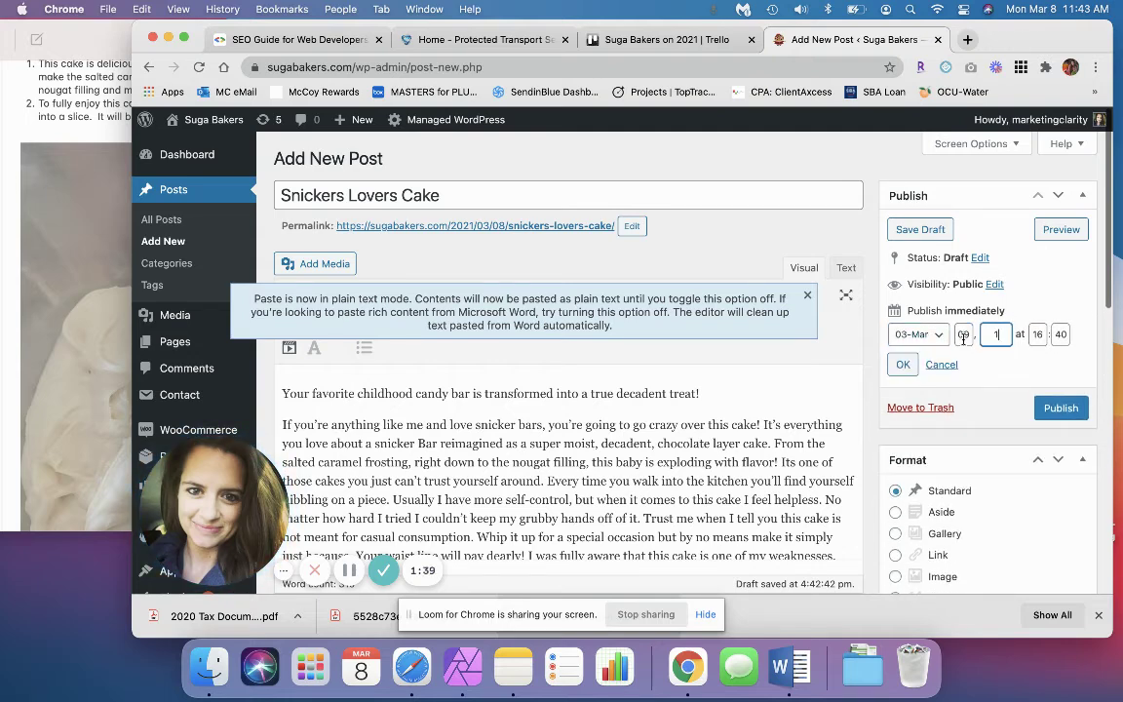
{"action": "key", "text": "Tab"}
{"action": "type", "text": "12"}
{"action": "key", "text": "Tab"}
{"action": "type", "text": "00"}
{"action": "left_click", "coordinate": [901, 365]}
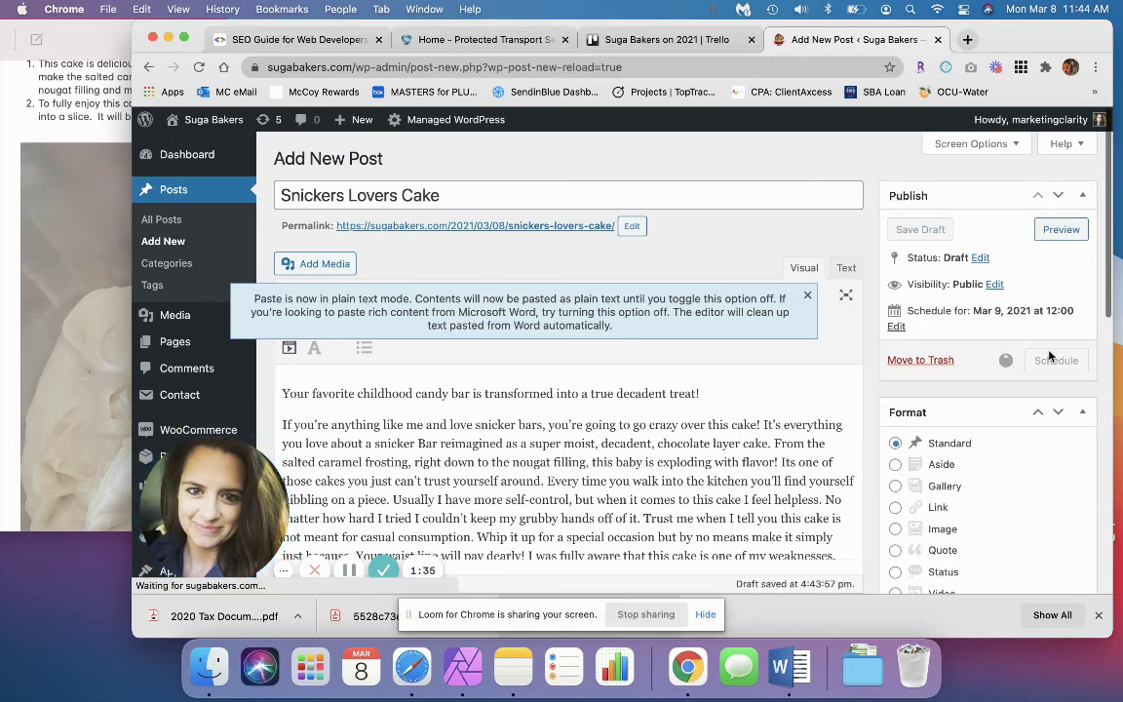